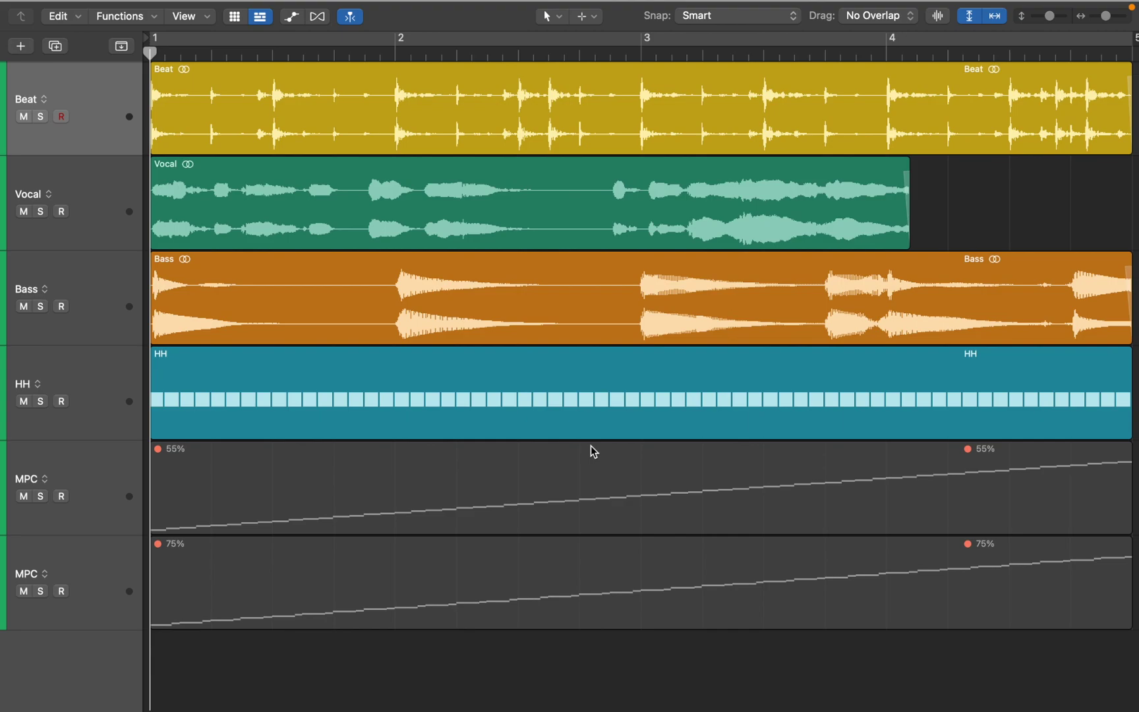
Play the project, select the Beat region, and return the playhead to the start.
{"action": "key", "text": "space"}
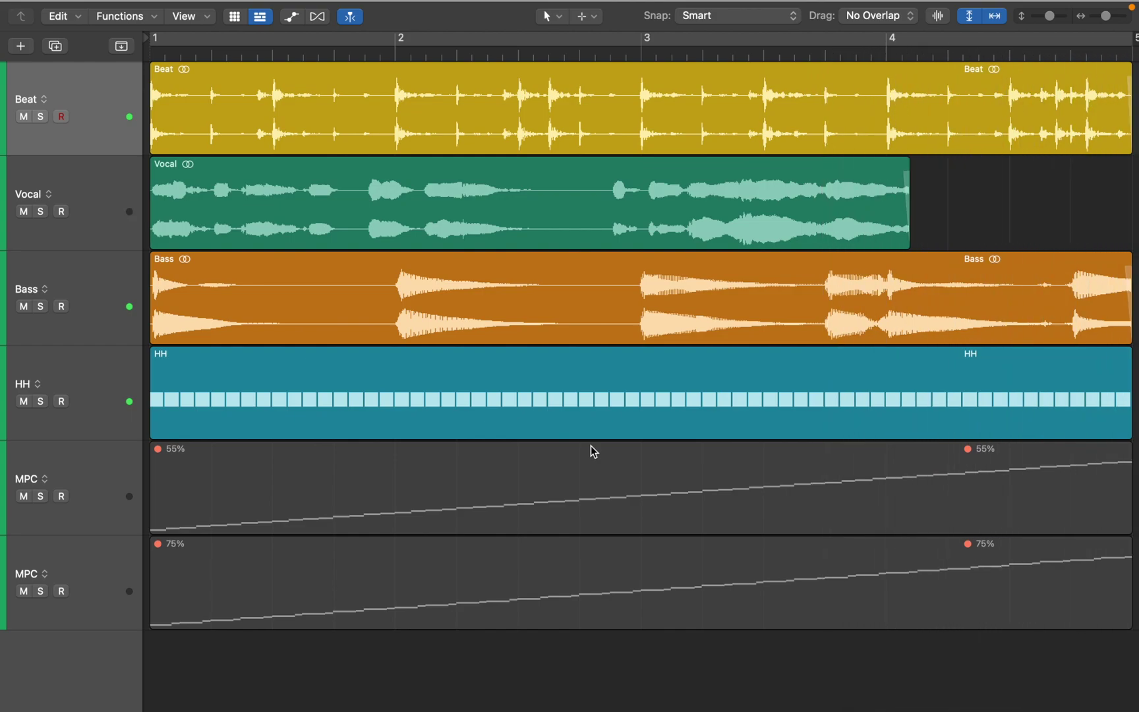
{"action": "key", "text": "space"}
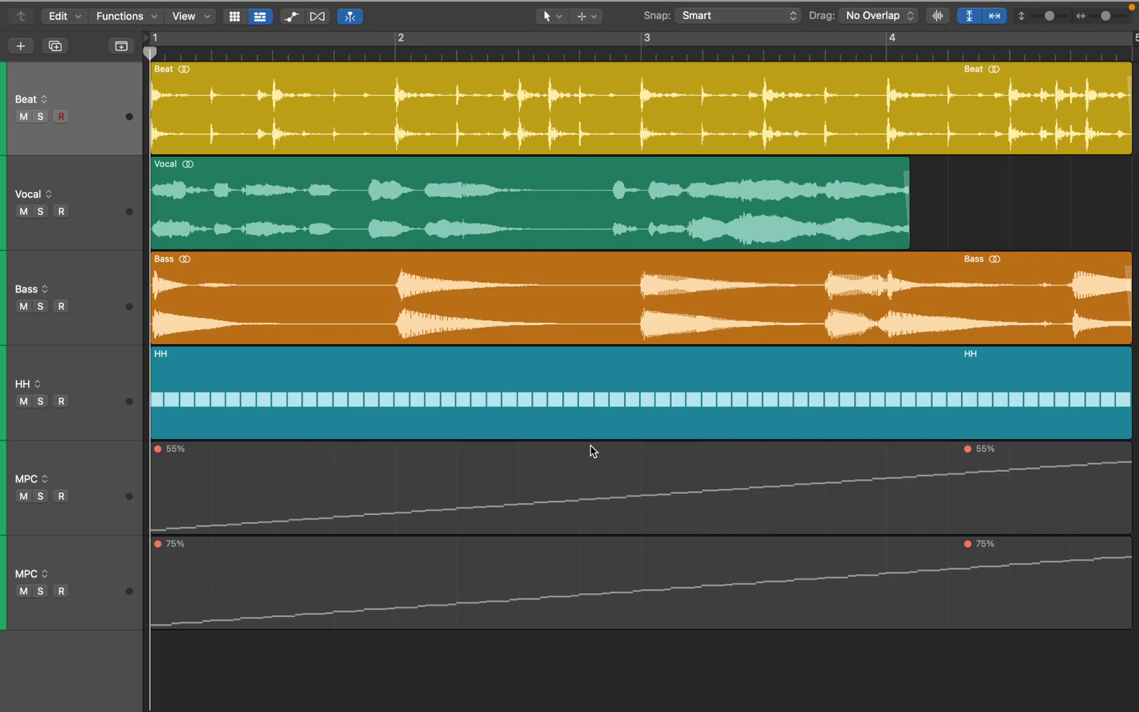
{"action": "left_click", "coordinate": [490, 140]}
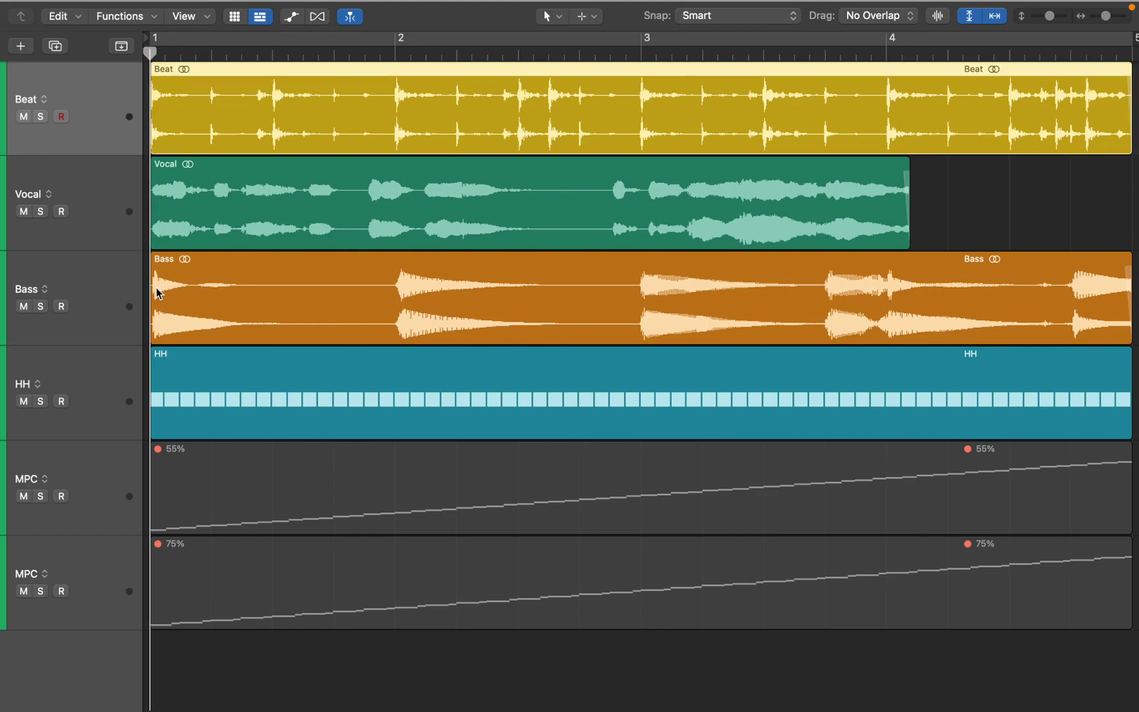
{"action": "left_click", "coordinate": [395, 52]}
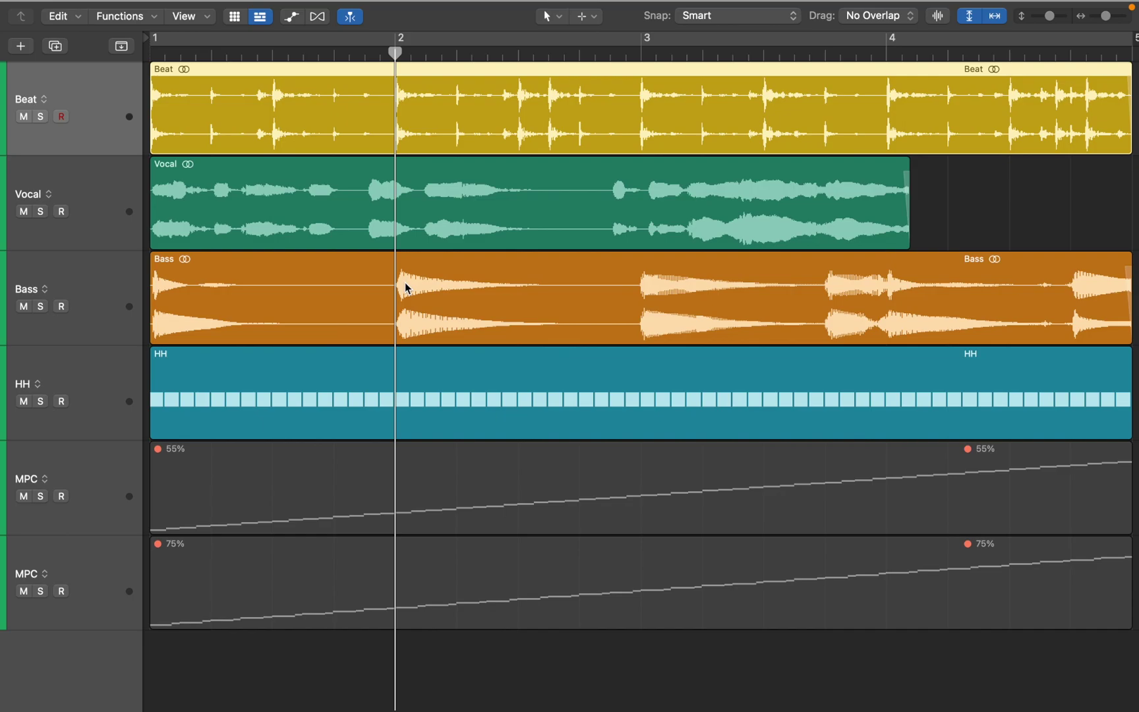
{"action": "key", "text": "Return"}
Show the Groove Track column through Configure Track Header and make Beat the groove track.
{"action": "right_click", "coordinate": [109, 124]}
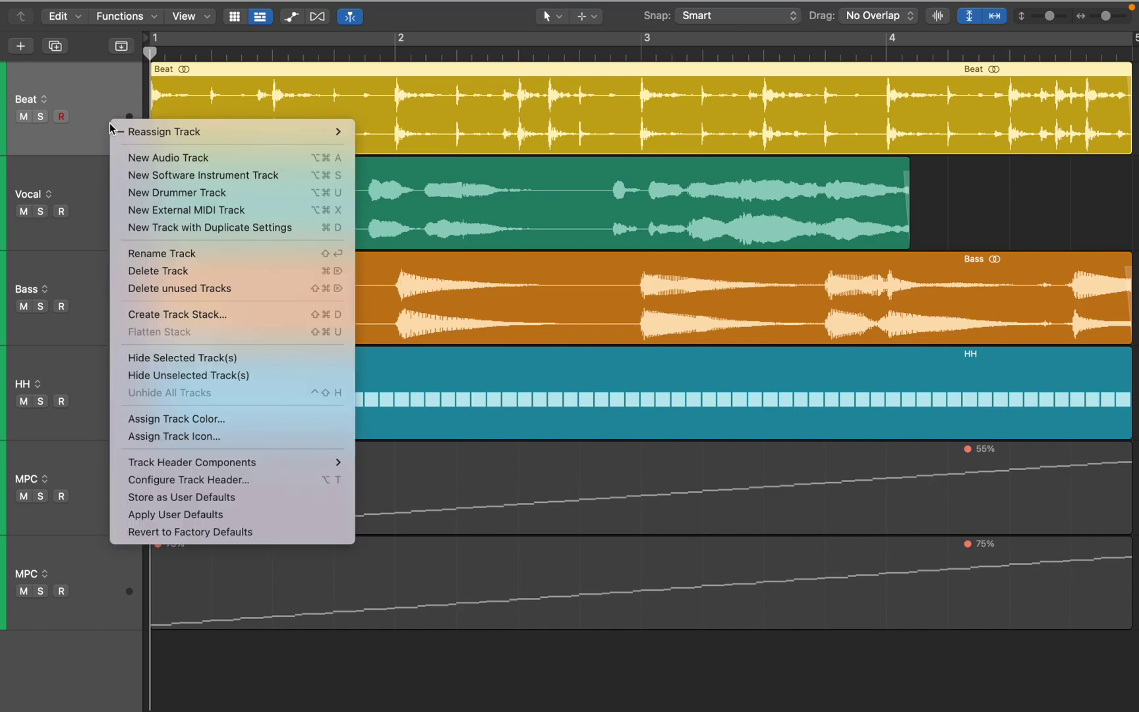
{"action": "left_click", "coordinate": [155, 479]}
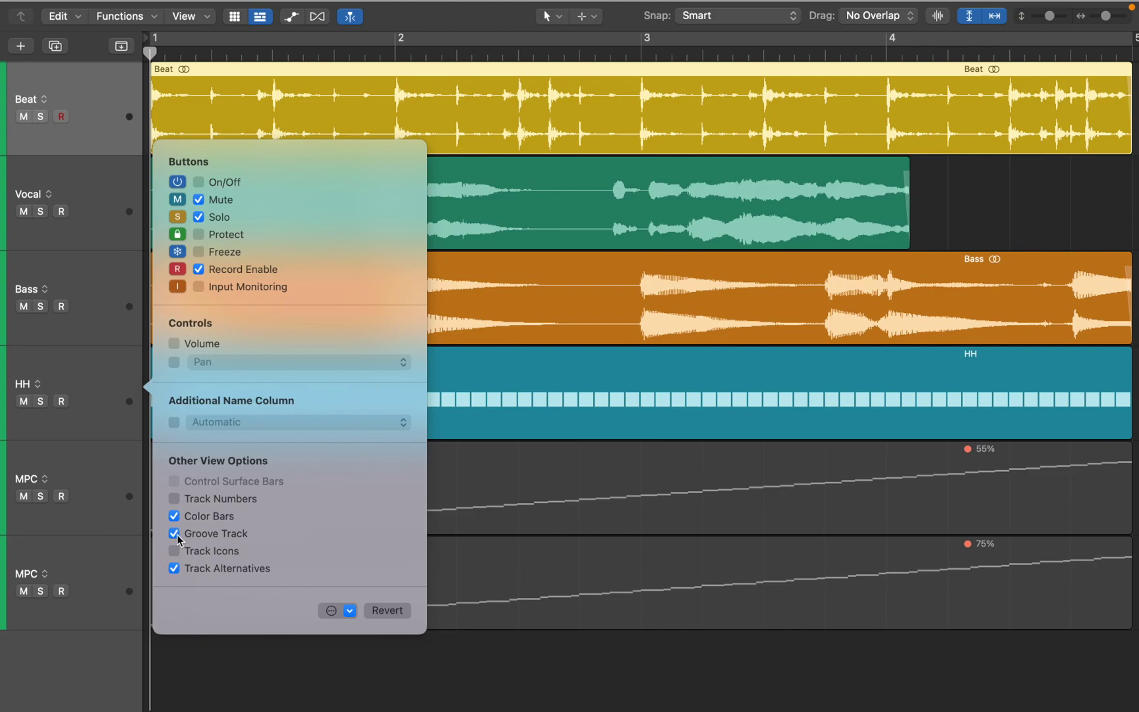
{"action": "left_click", "coordinate": [82, 146]}
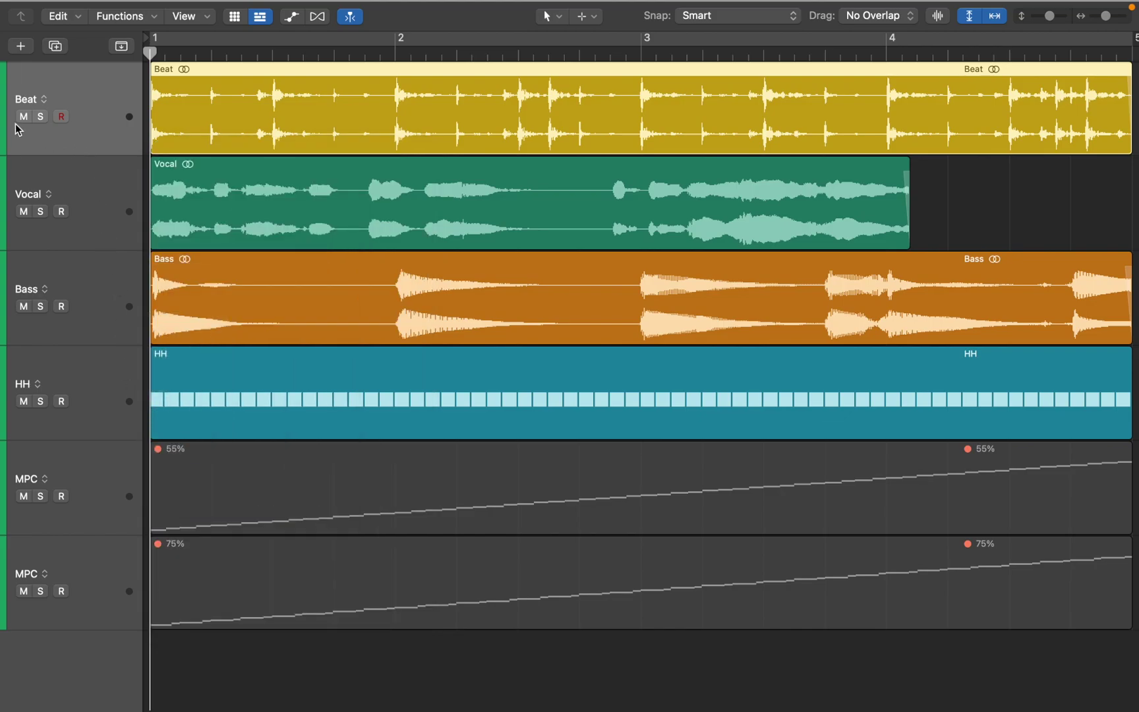
{"action": "left_click", "coordinate": [8, 110]}
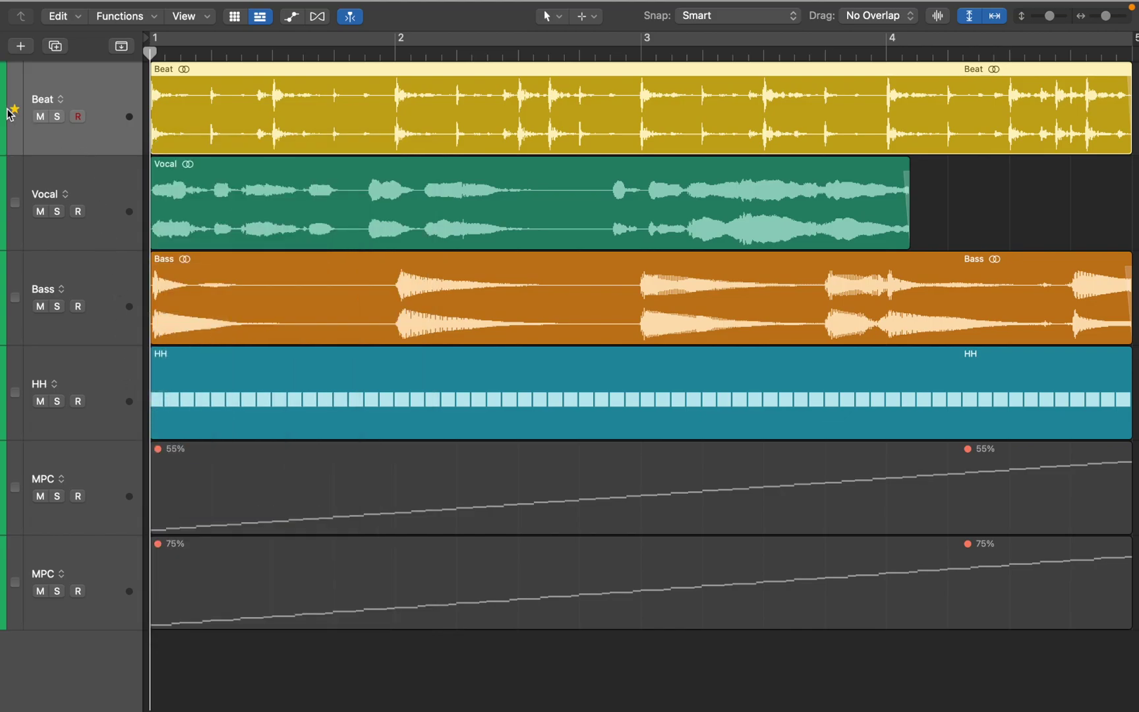
Have Bass follow the Beat groove, then solo Beat and Bass and play to hear it.
{"action": "left_click", "coordinate": [14, 299]}
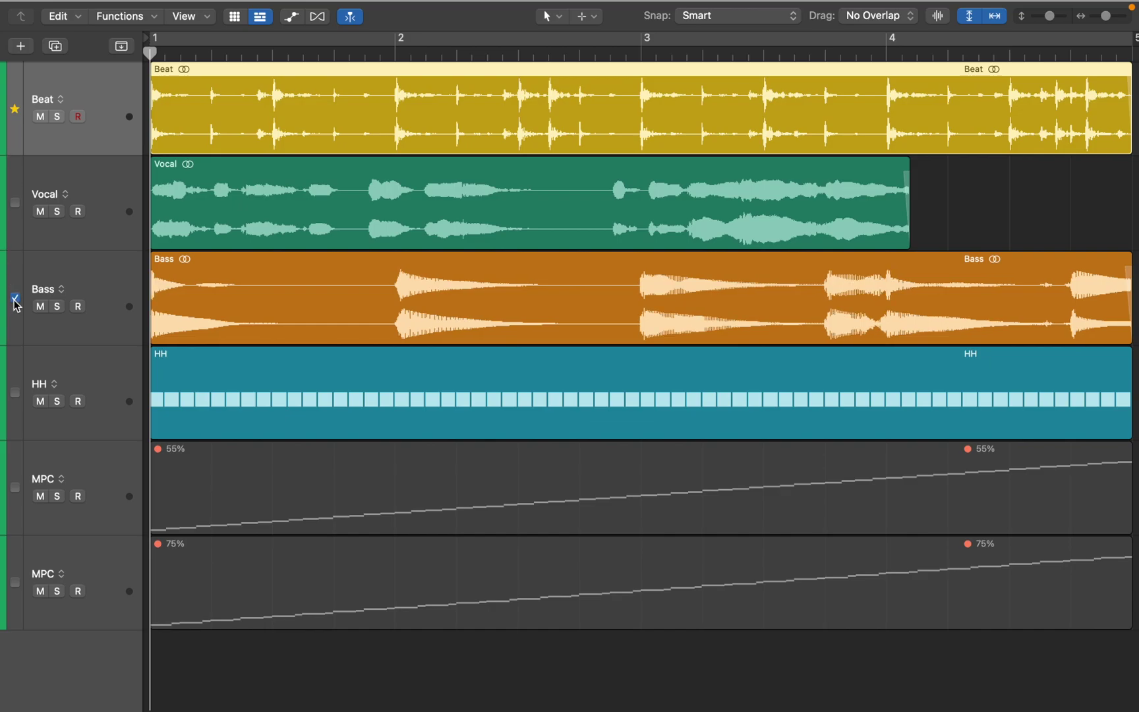
{"action": "key", "text": "s"}
{"action": "left_click", "coordinate": [58, 307]}
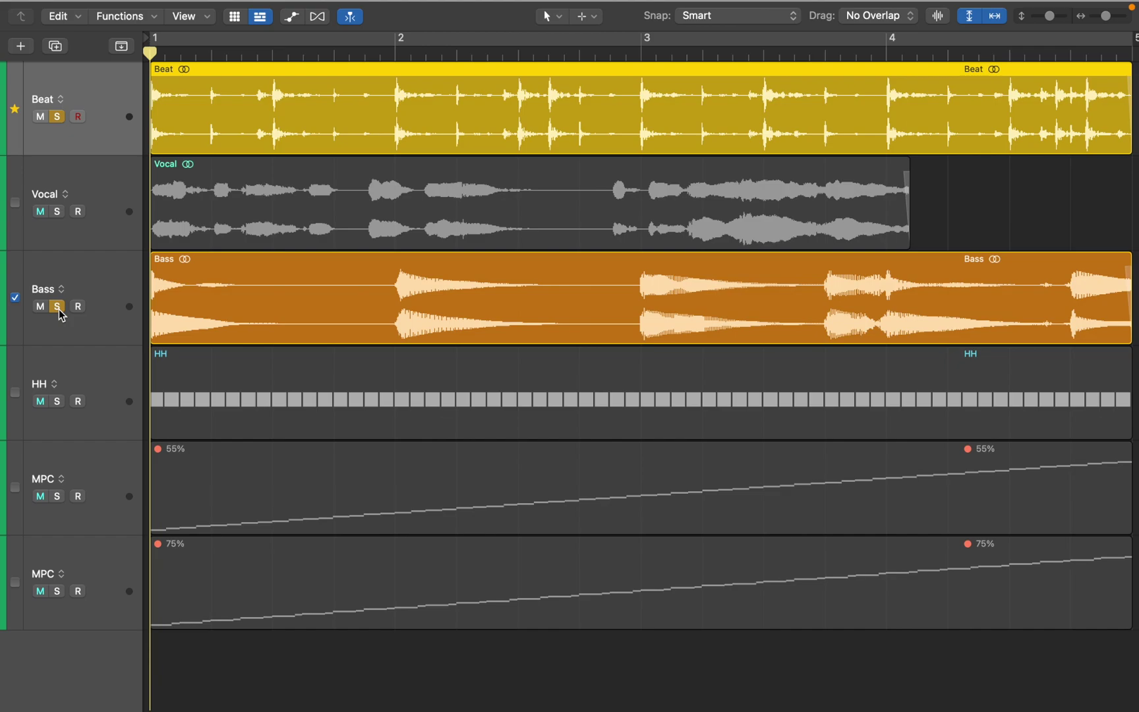
{"action": "key", "text": "space"}
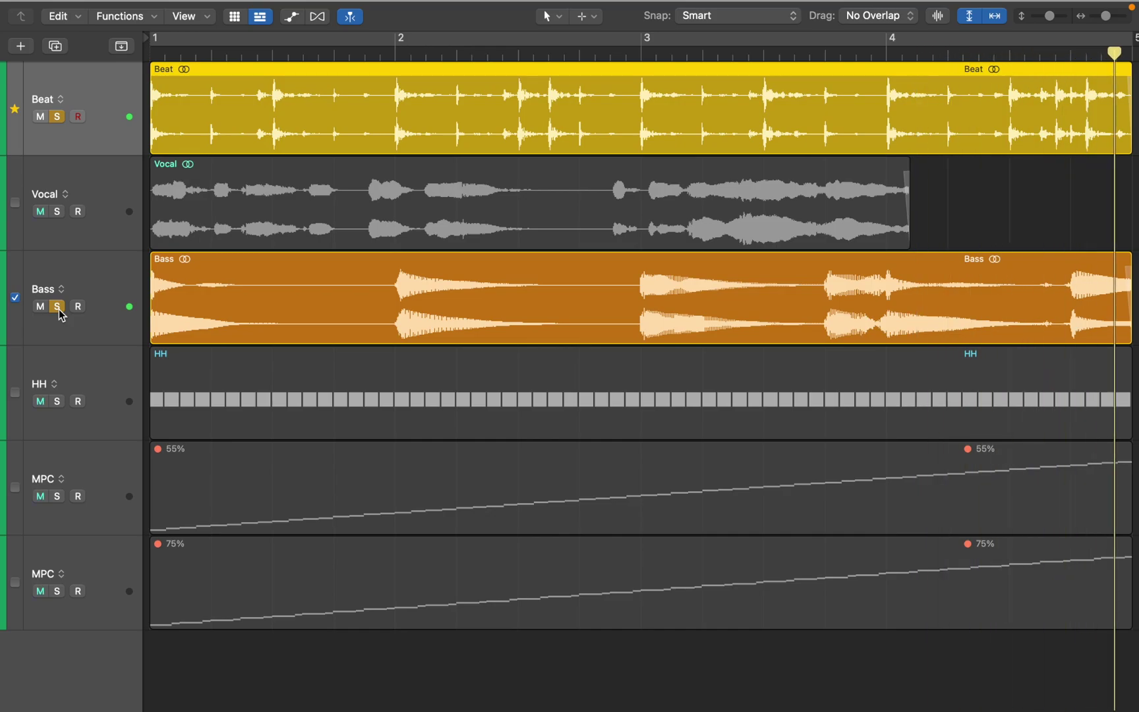
{"action": "left_click", "coordinate": [57, 306]}
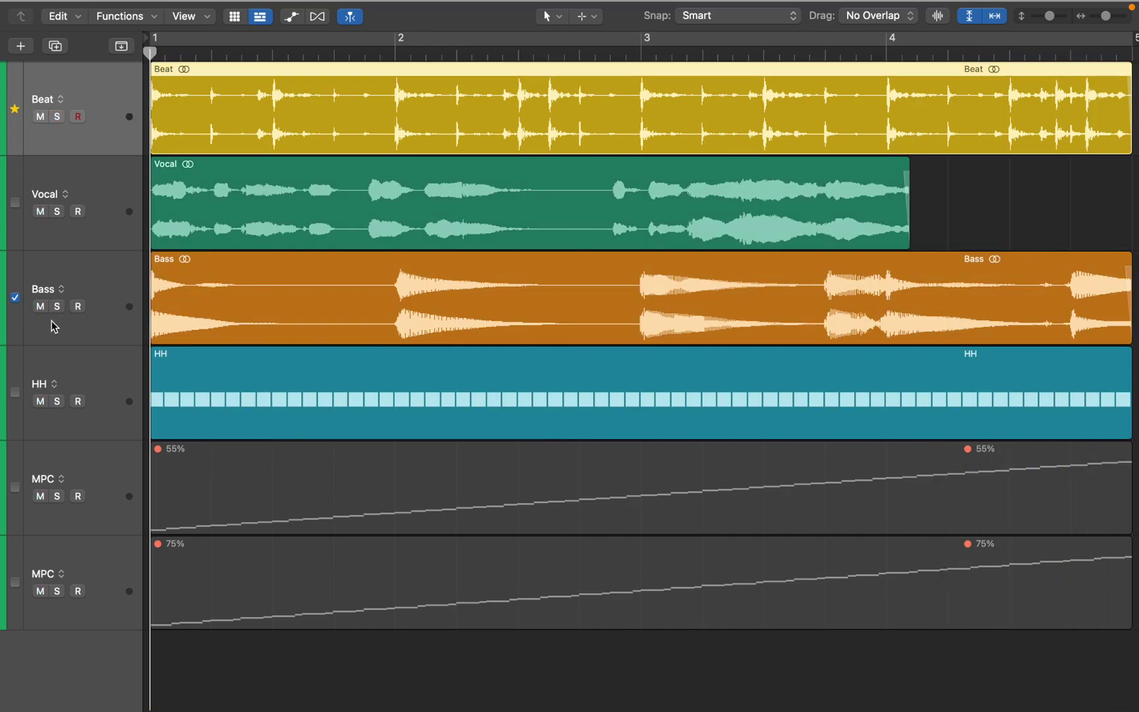
Have HH follow the Beat groove instead and stop Bass following it.
{"action": "left_click", "coordinate": [16, 393]}
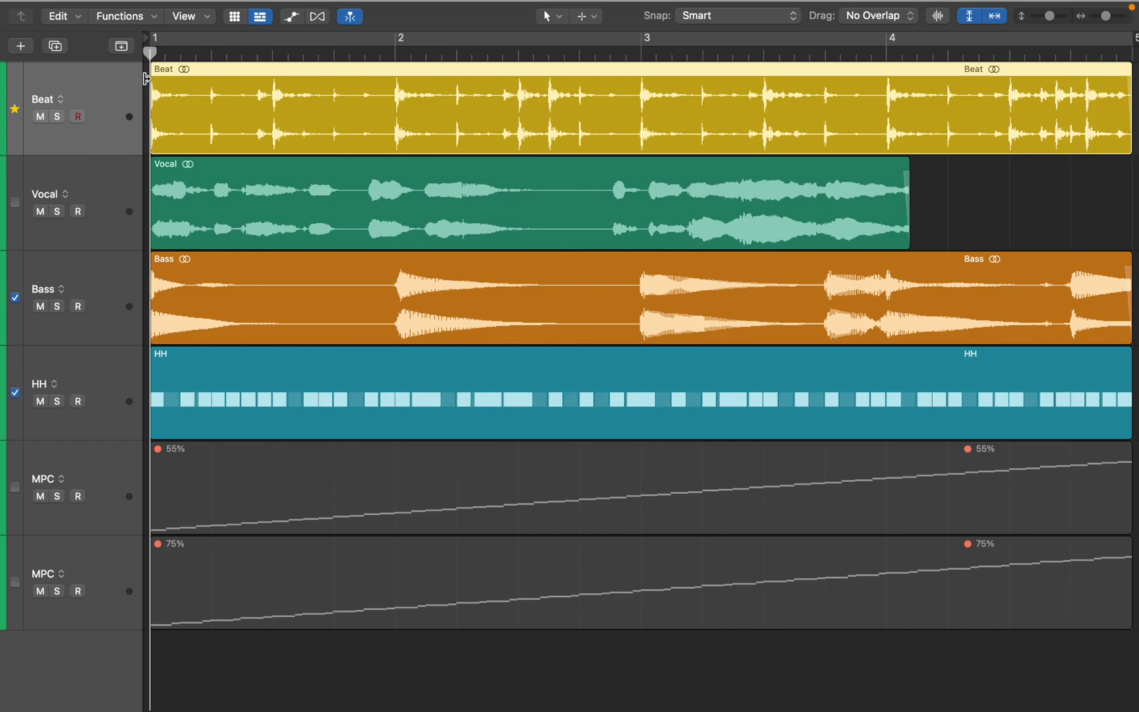
{"action": "left_click", "coordinate": [165, 57]}
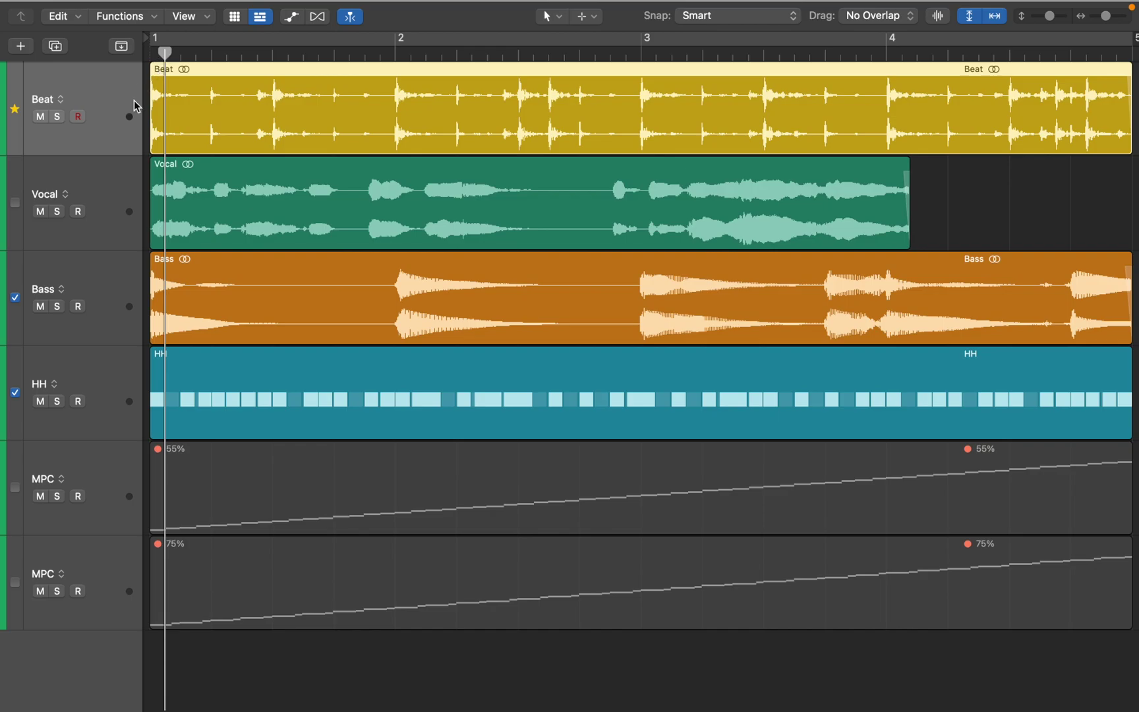
{"action": "left_click", "coordinate": [15, 297]}
Clear the Beat groove setup and open the HH pattern to check its swing.
{"action": "left_click", "coordinate": [15, 393]}
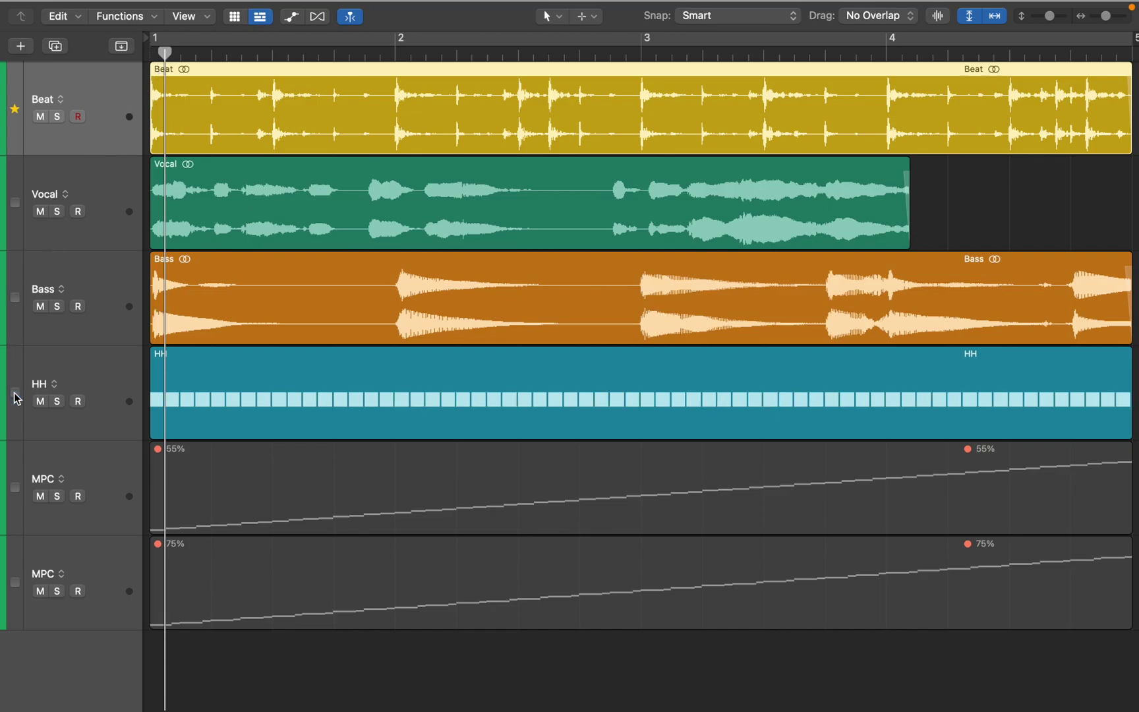
{"action": "left_click", "coordinate": [18, 110]}
{"action": "left_click", "coordinate": [189, 368]}
{"action": "double_click", "coordinate": [189, 368]}
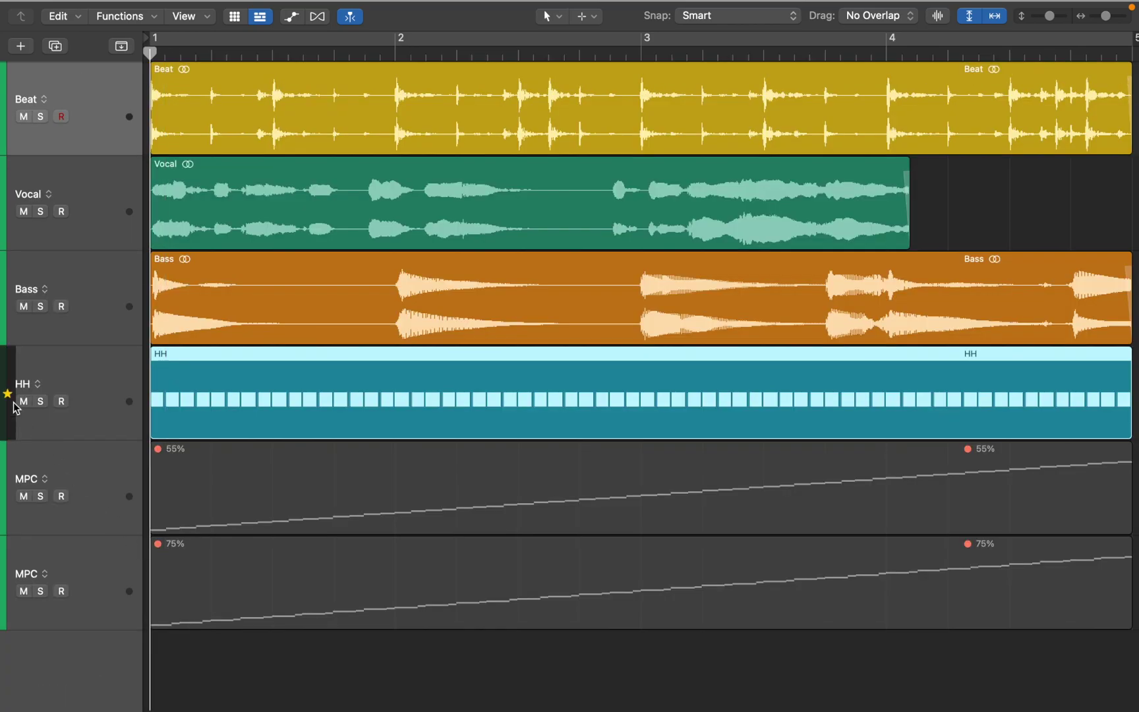
Make HH the groove track with Beat and Bass following it.
{"action": "left_click", "coordinate": [10, 400]}
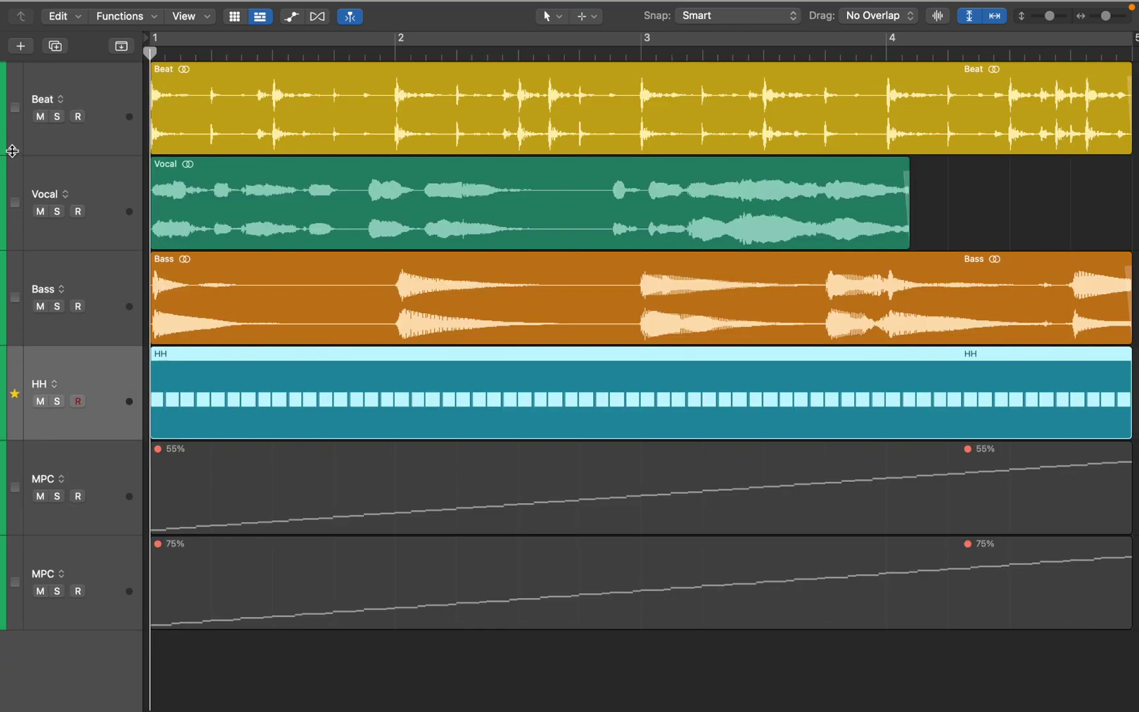
{"action": "left_click", "coordinate": [14, 107]}
{"action": "left_click", "coordinate": [15, 298]}
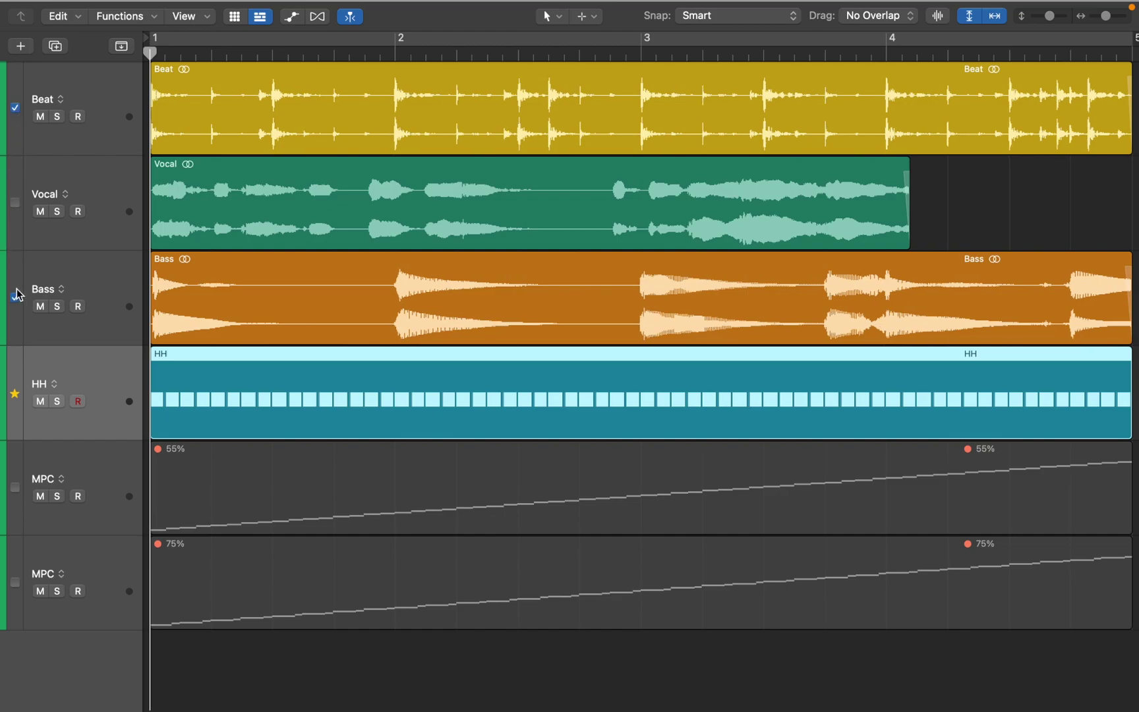
Solo HH, Bass and Beat and play the HH groove, then clear all solos.
{"action": "key", "text": "s"}
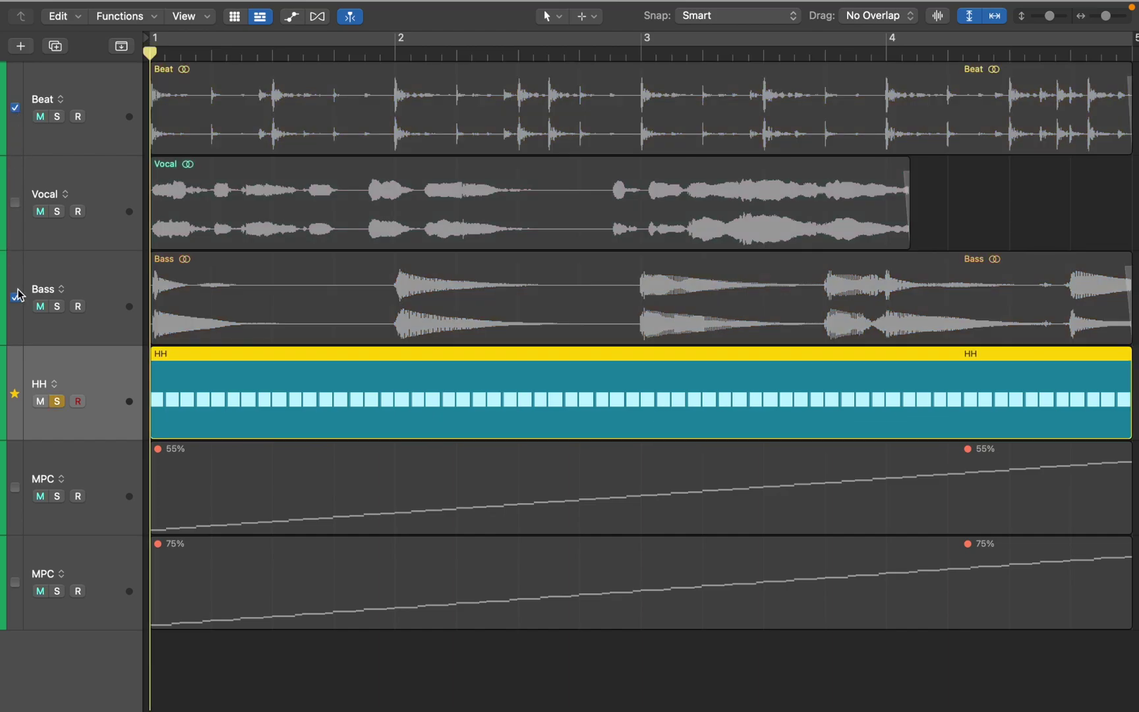
{"action": "left_click", "coordinate": [56, 307]}
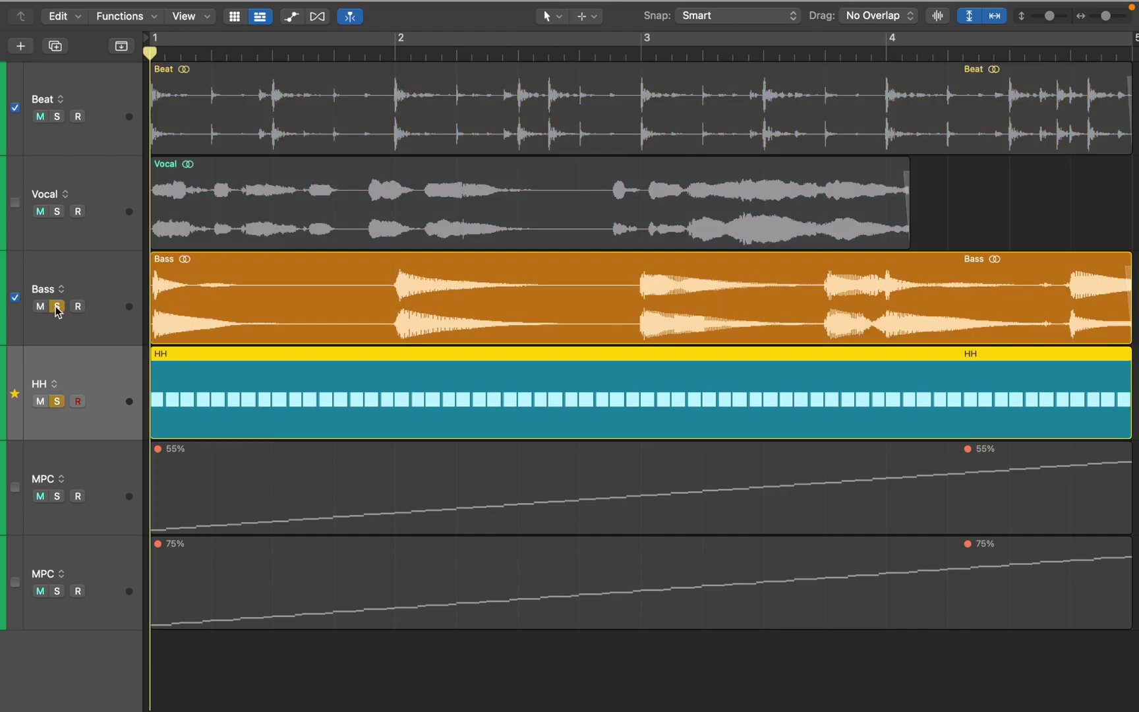
{"action": "left_click", "coordinate": [56, 117]}
{"action": "key", "text": "space"}
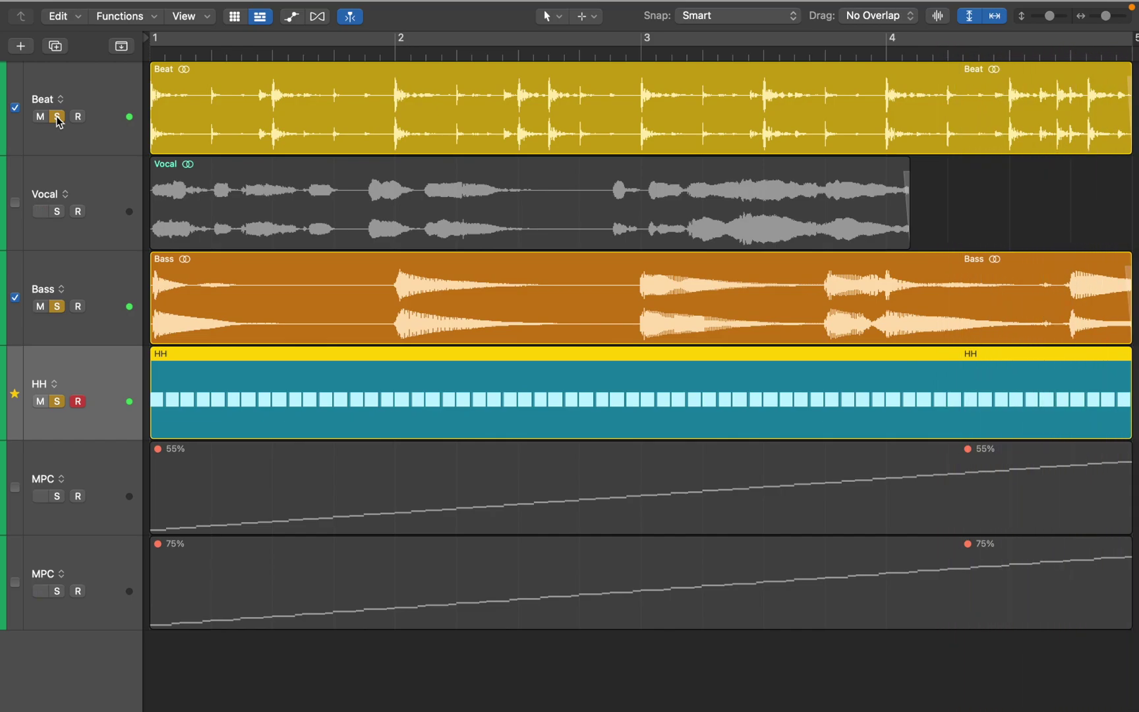
{"action": "left_click", "coordinate": [57, 117]}
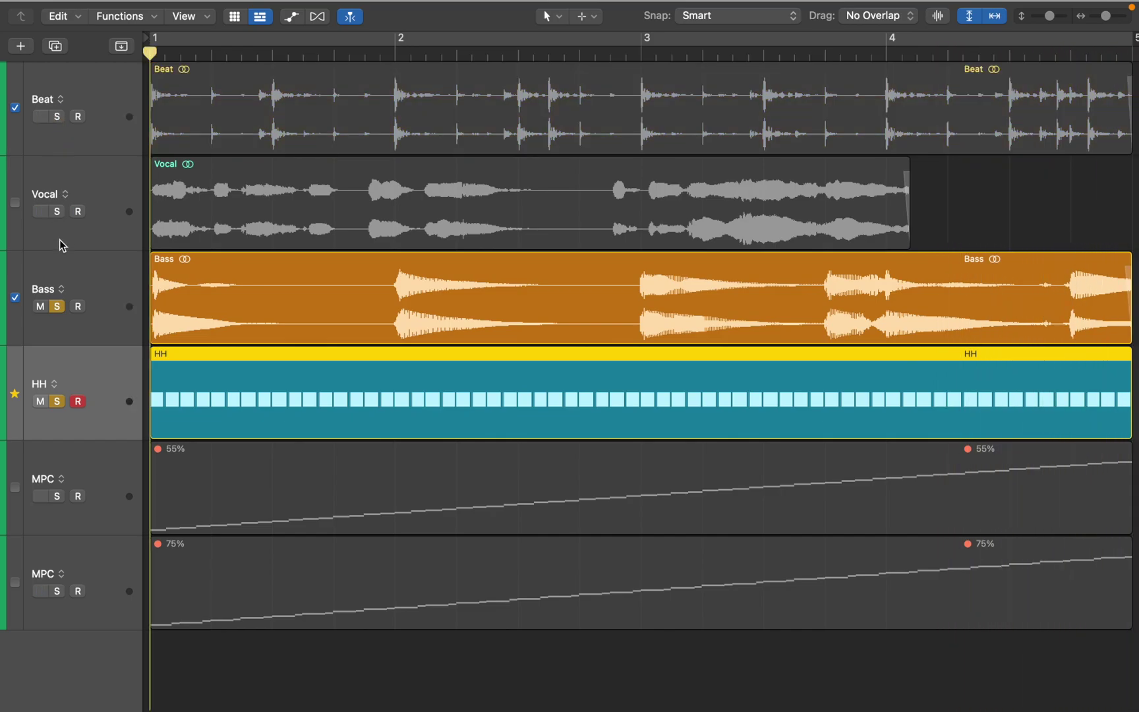
{"action": "left_click", "coordinate": [56, 306]}
{"action": "key", "text": "ctrl+s"}
Hide the groove checkboxes and review the 55% MPC region's rising notes from C3.
{"action": "key", "text": "h"}
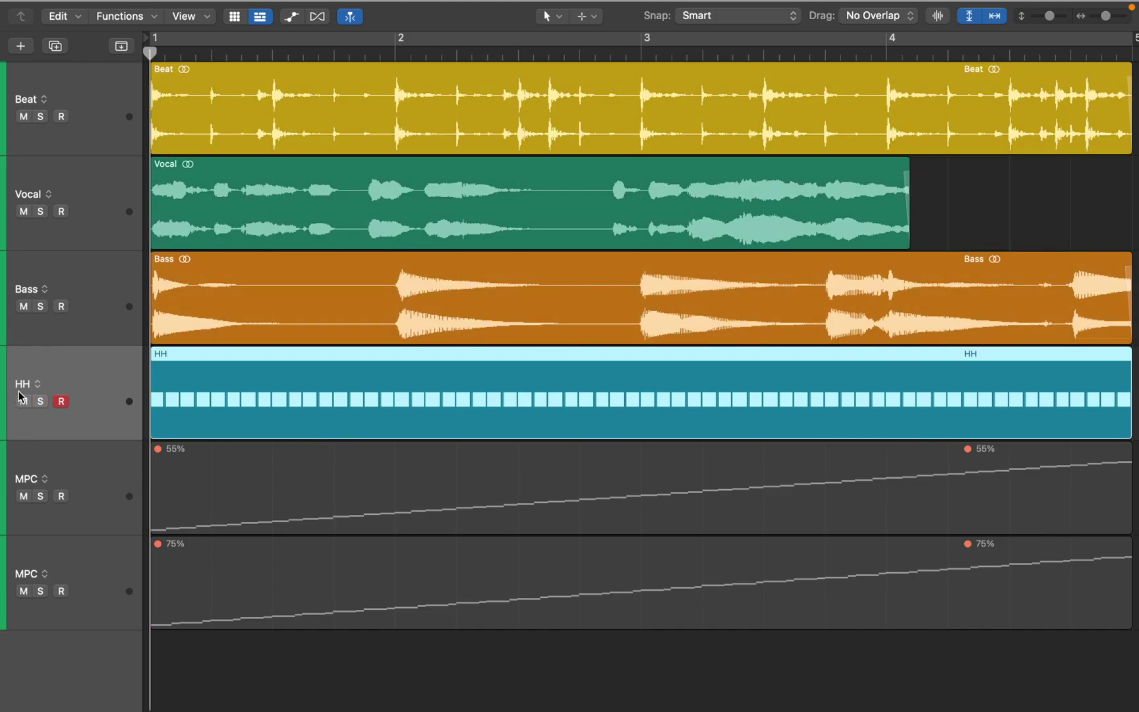
{"action": "left_click", "coordinate": [179, 469]}
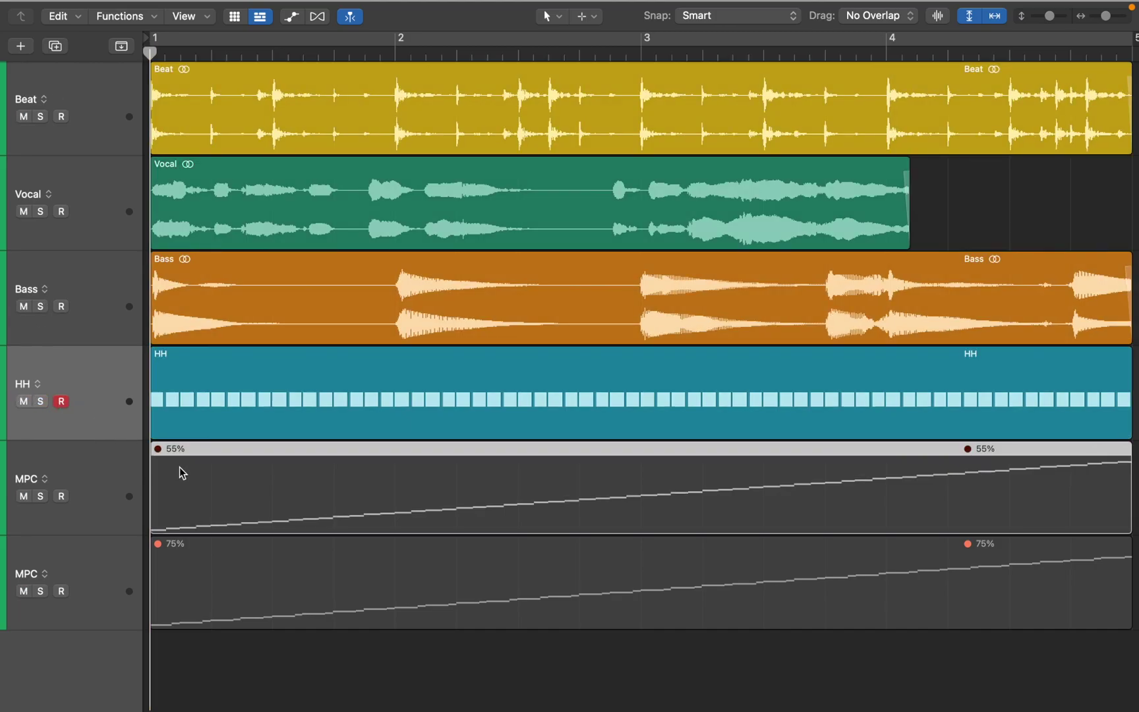
{"action": "left_click", "coordinate": [179, 468]}
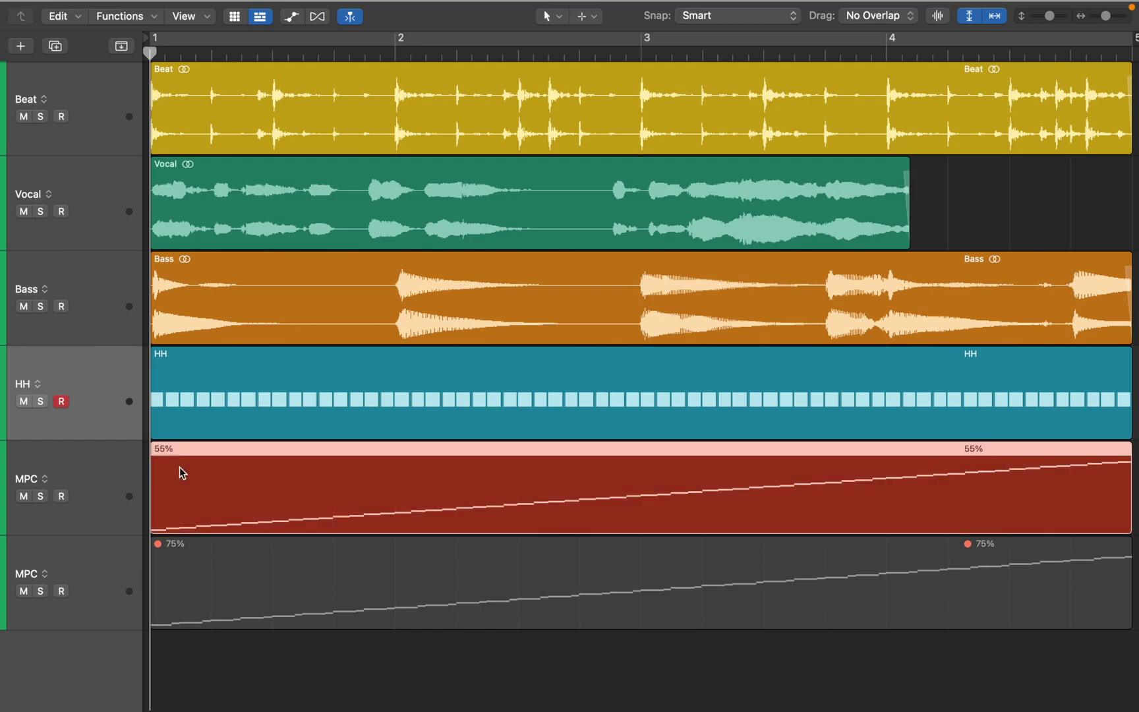
{"action": "double_click", "coordinate": [179, 467]}
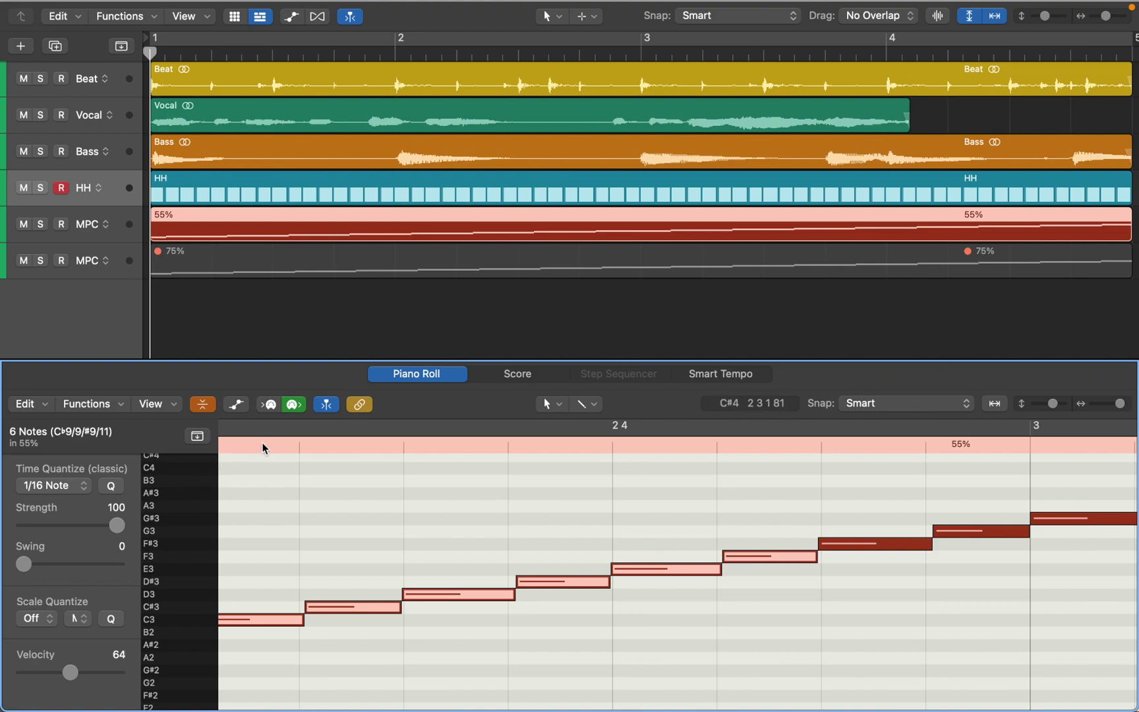
{"action": "left_click", "coordinate": [300, 451]}
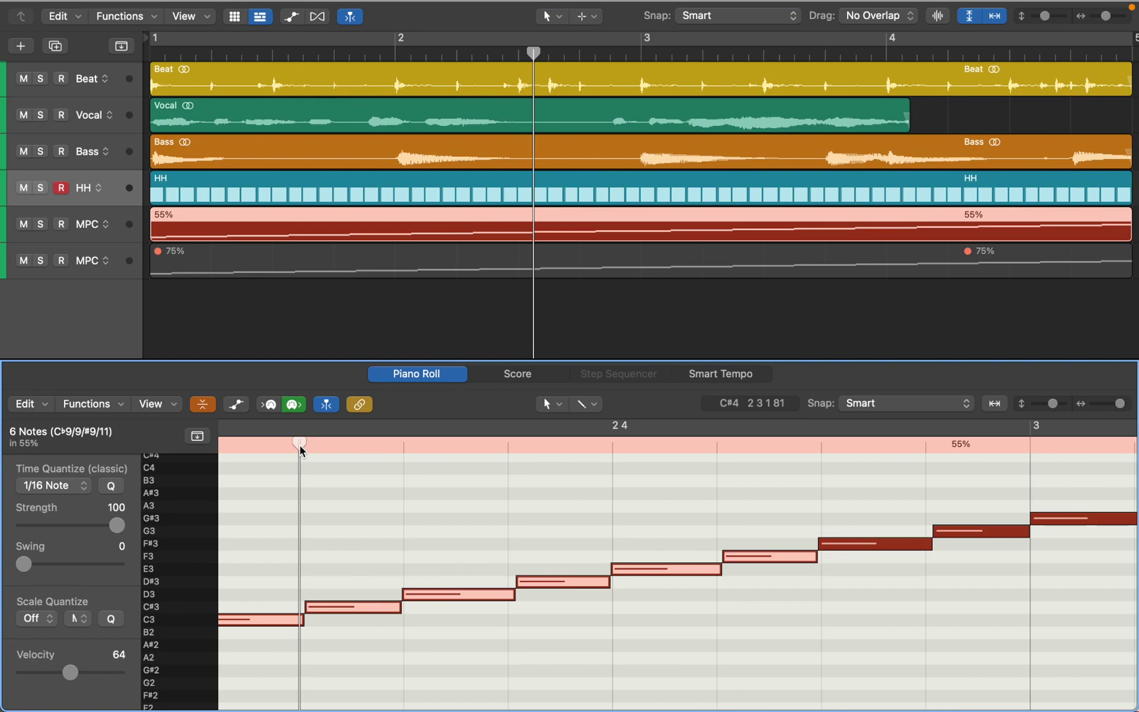
{"action": "key", "text": "e"}
{"action": "key", "text": "Return"}
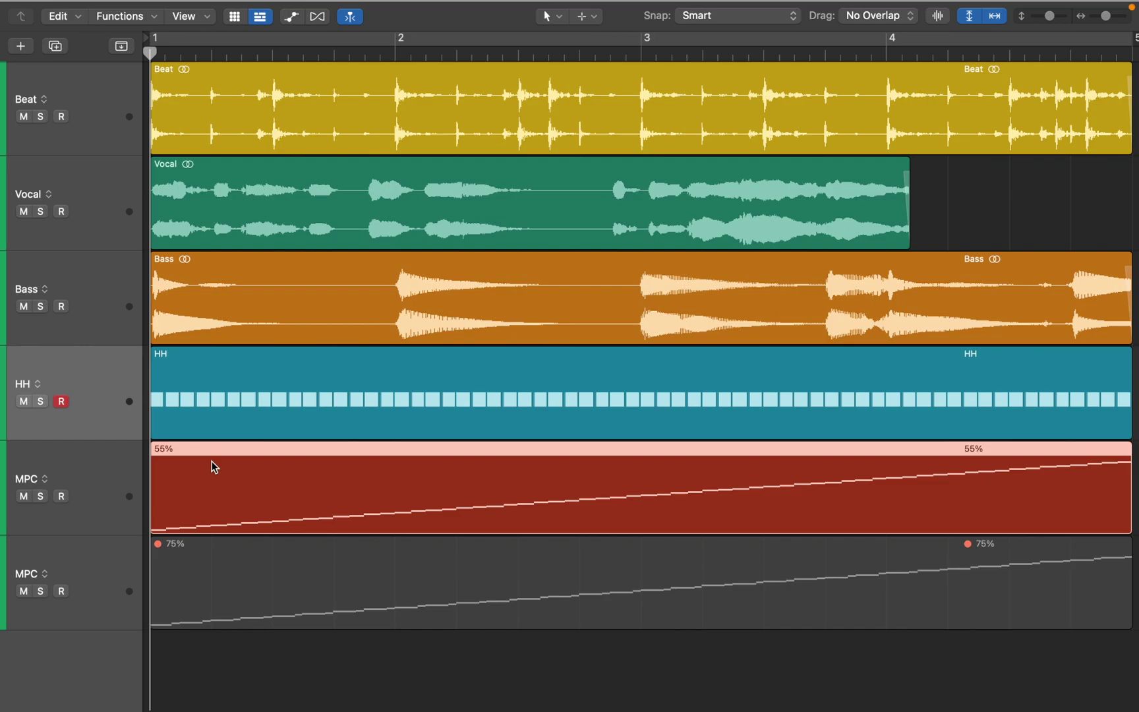
Select the 55% MPC region and choose Make Groove Template from the Inspector's Quantize menu.
{"action": "left_click", "coordinate": [114, 472]}
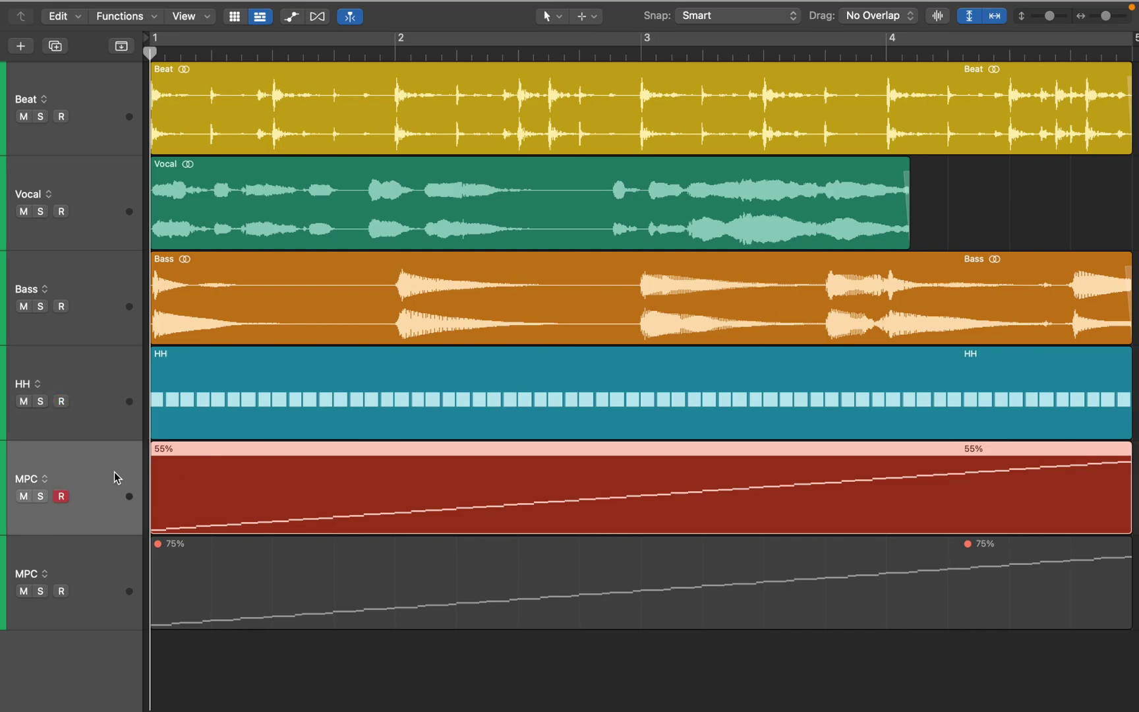
{"action": "key", "text": "i"}
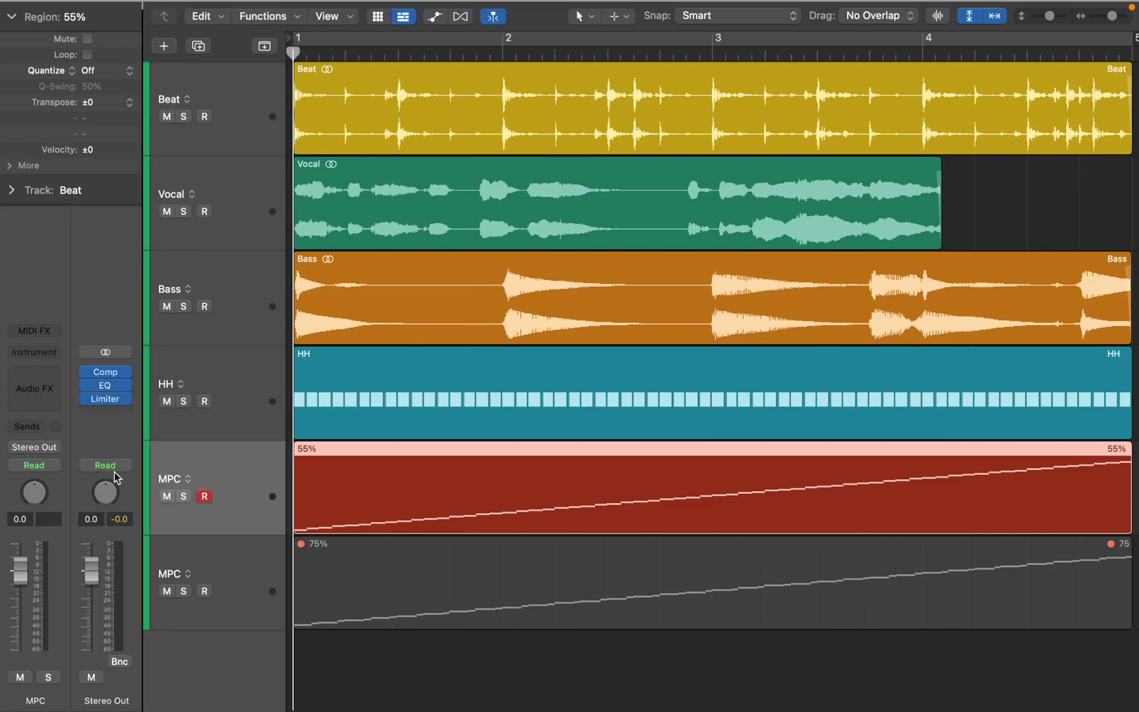
{"action": "left_click", "coordinate": [102, 73]}
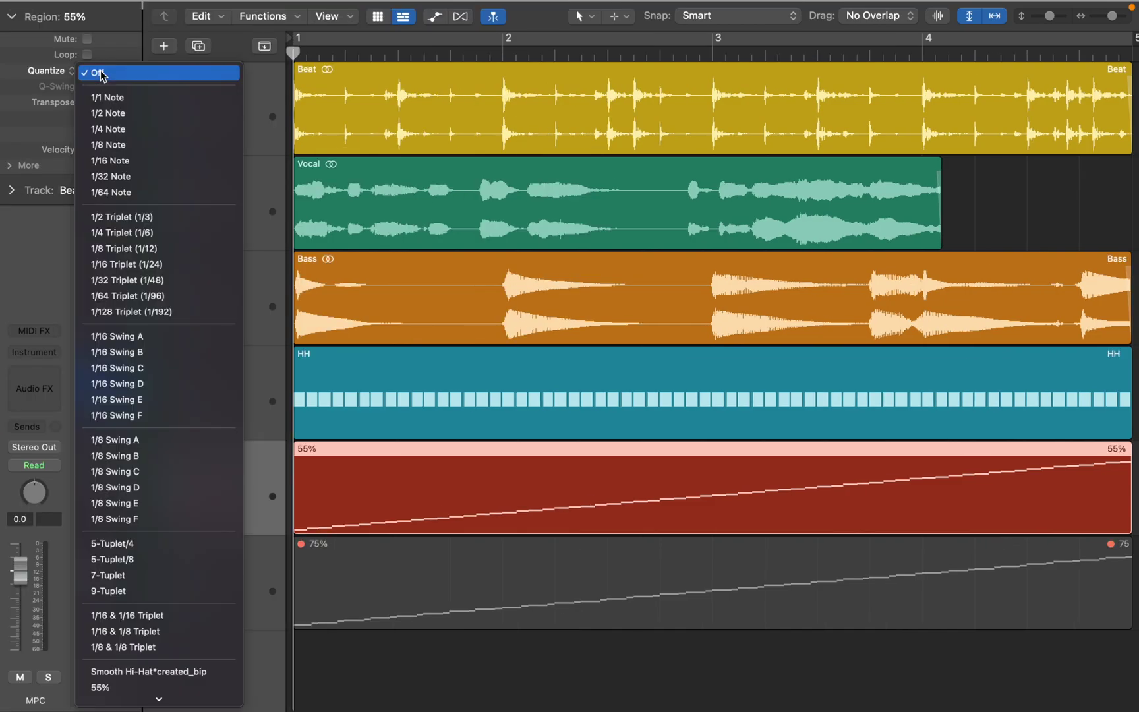
{"action": "scroll", "coordinate": [103, 75], "scroll_direction": "down", "scroll_amount": 2}
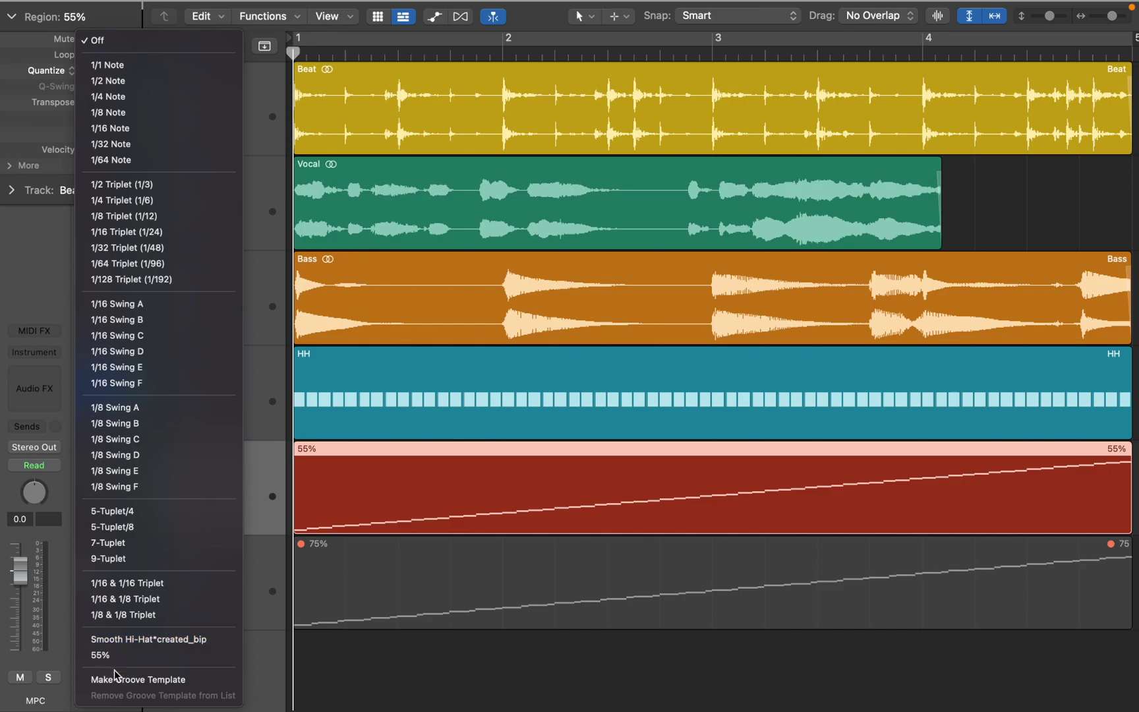
{"action": "left_click", "coordinate": [145, 681]}
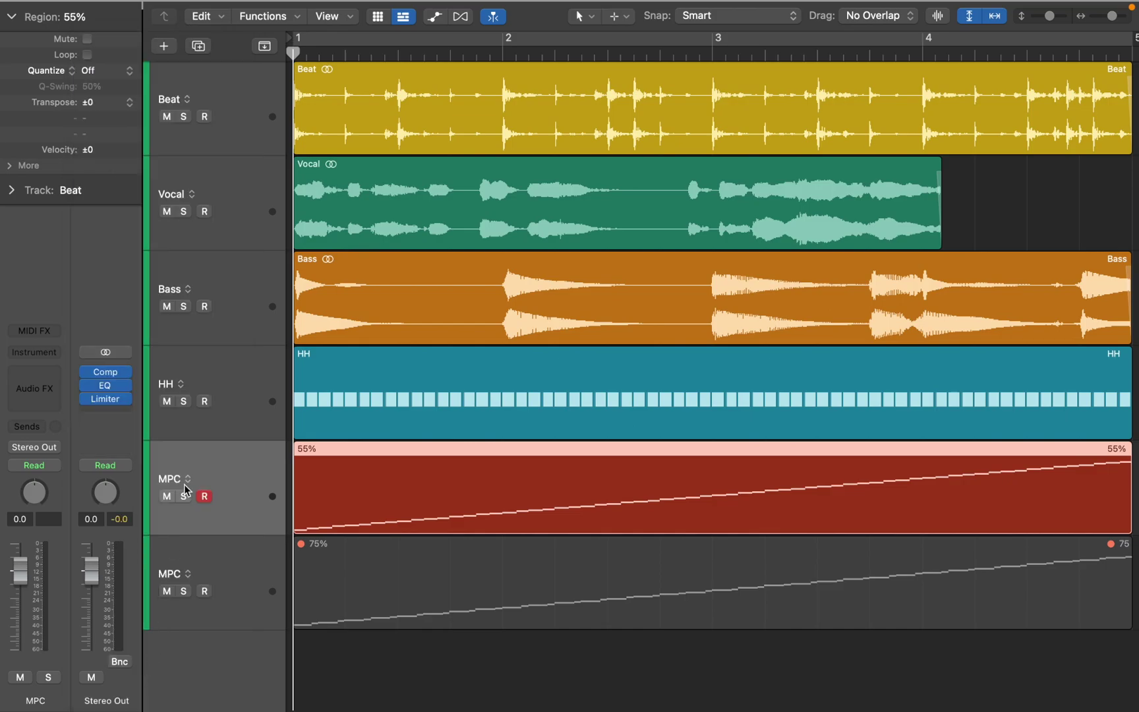
Turn on Flex and set the Beat region's Quantize to the 55% groove template.
{"action": "left_click", "coordinate": [248, 142]}
{"action": "left_click", "coordinate": [315, 139]}
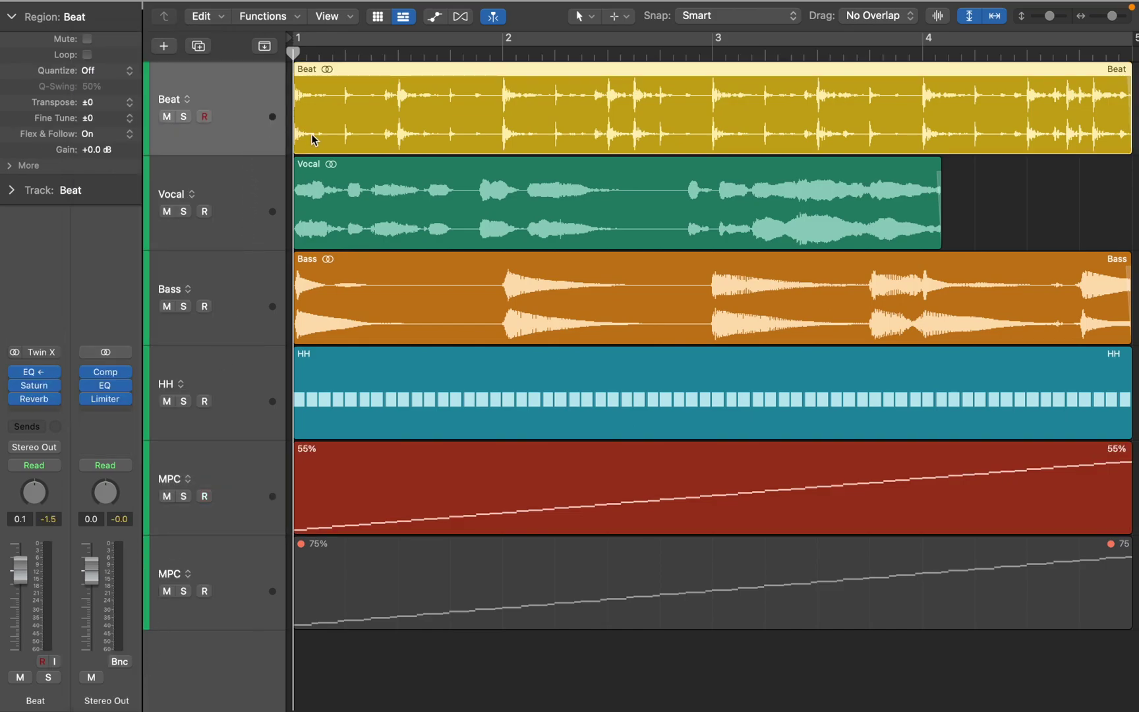
{"action": "left_click", "coordinate": [460, 17]}
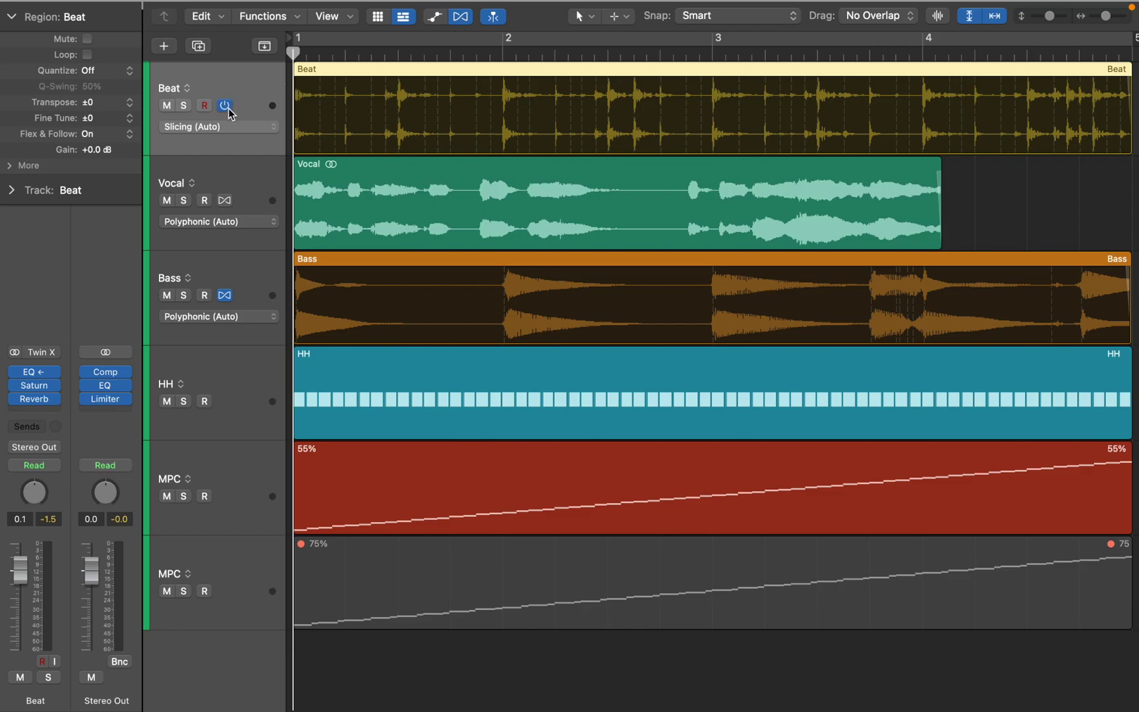
{"action": "left_click", "coordinate": [118, 71]}
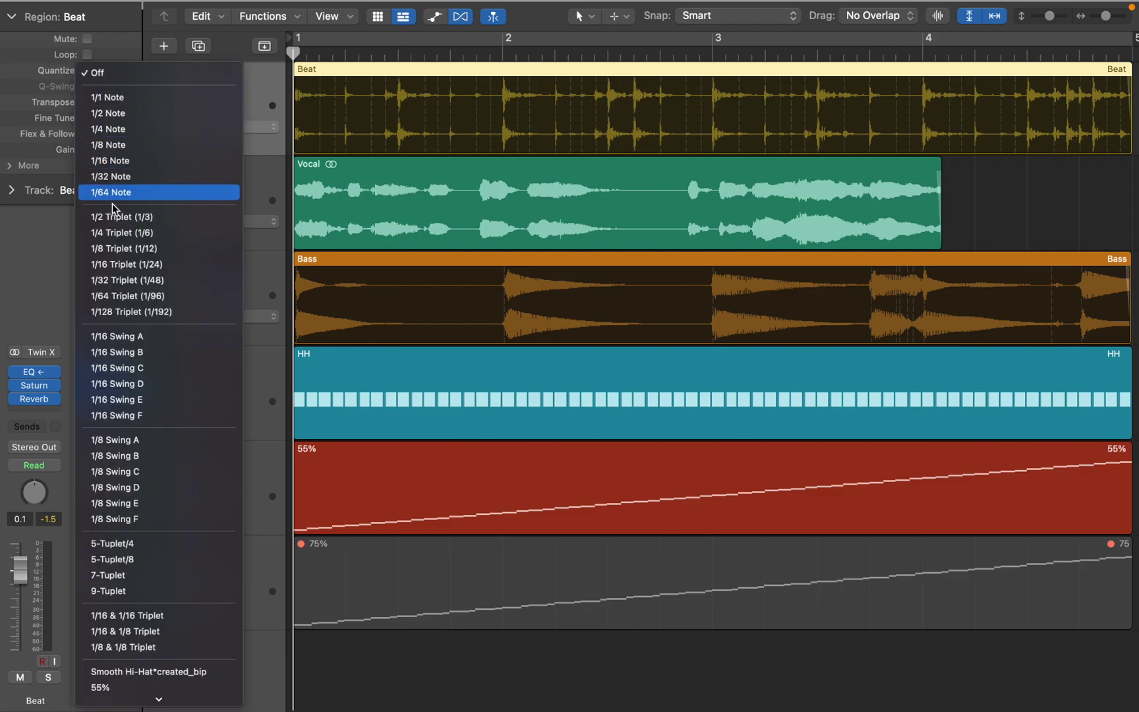
{"action": "left_click", "coordinate": [114, 295]}
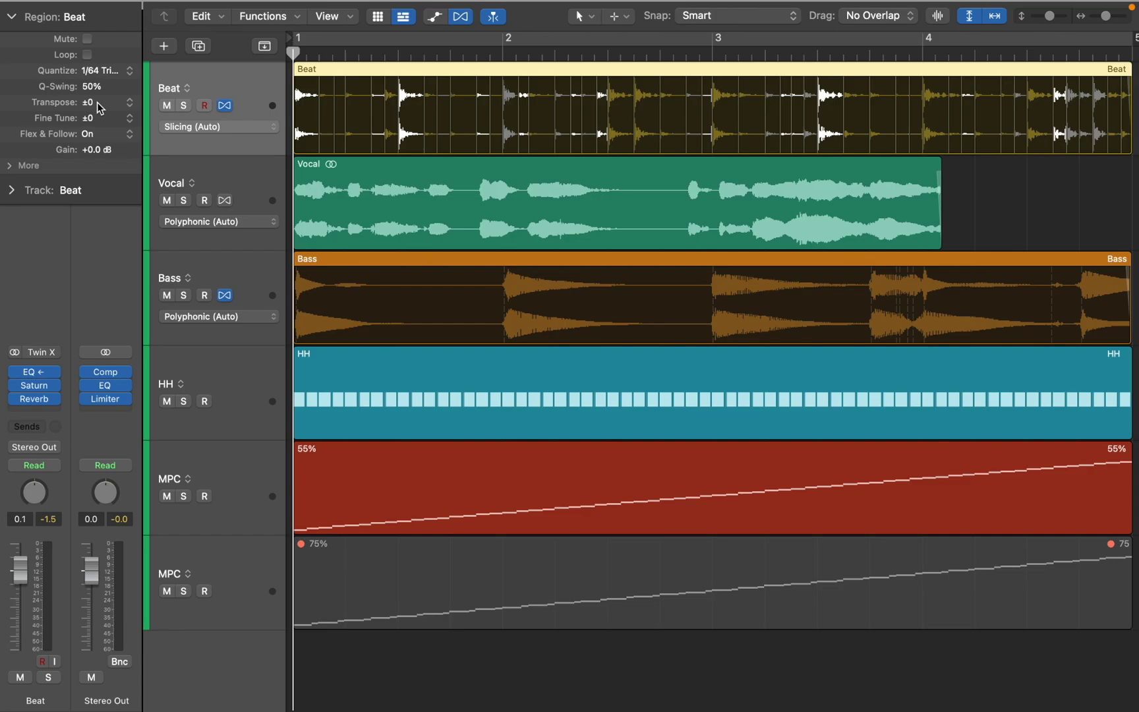
{"action": "left_click", "coordinate": [99, 71]}
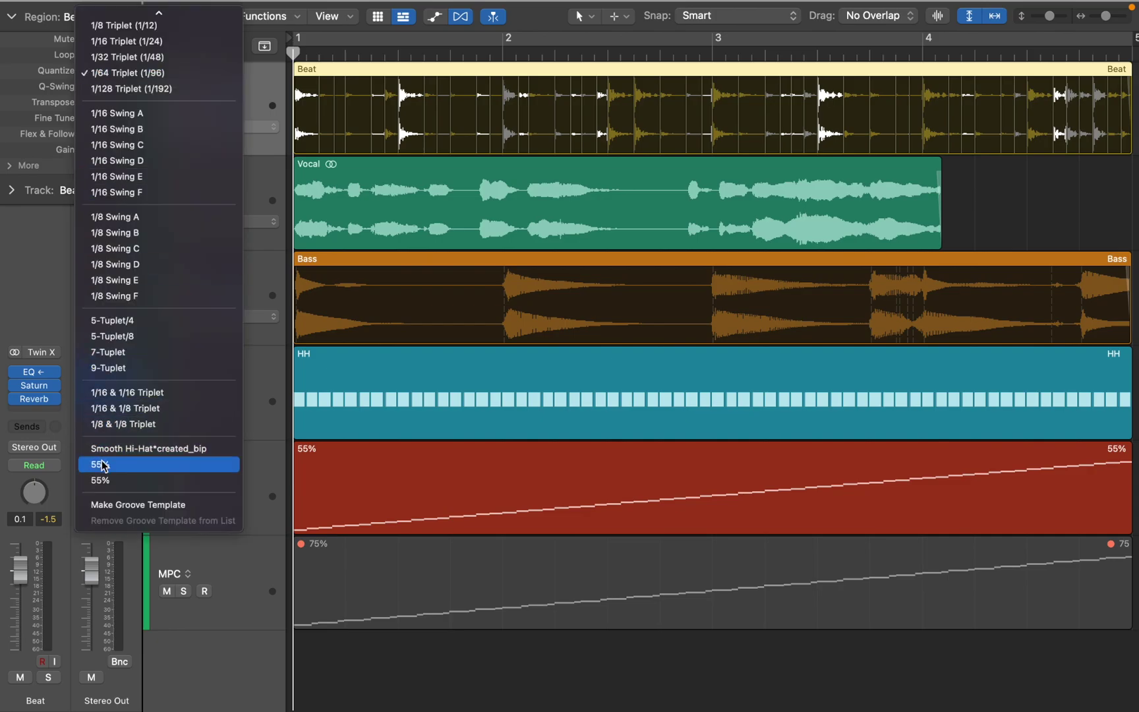
{"action": "left_click", "coordinate": [102, 484]}
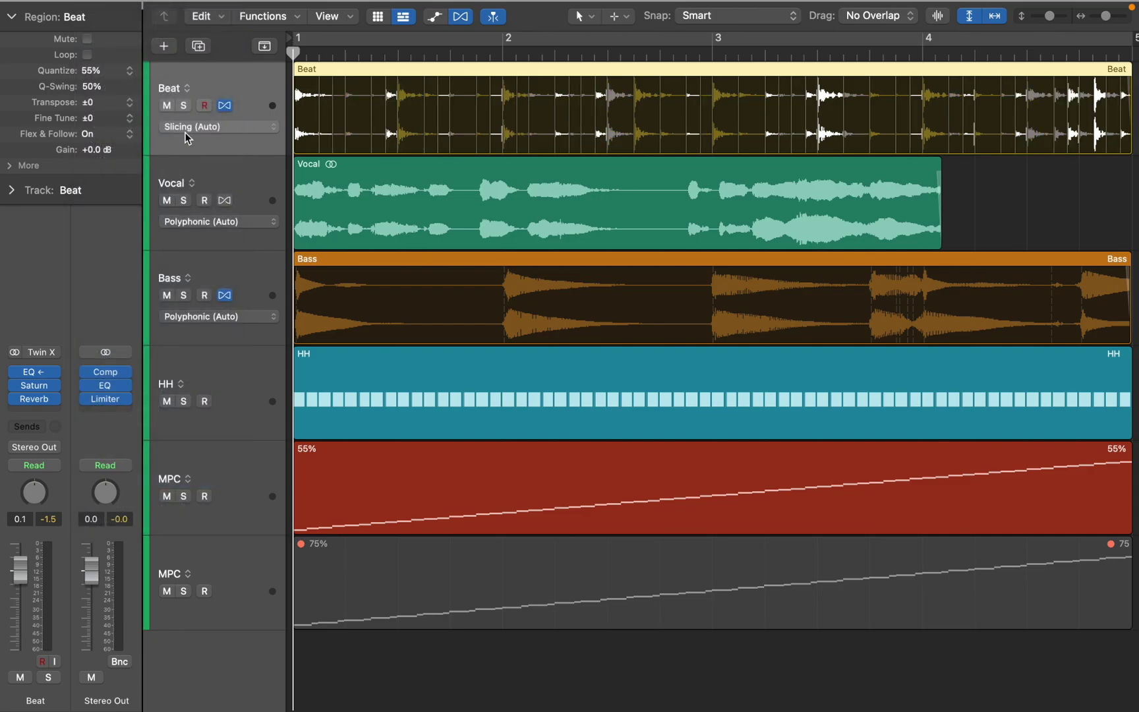
Solo the Beat track and play the 55% groove, then stop and unsolo.
{"action": "left_click", "coordinate": [183, 107]}
{"action": "key", "text": "space"}
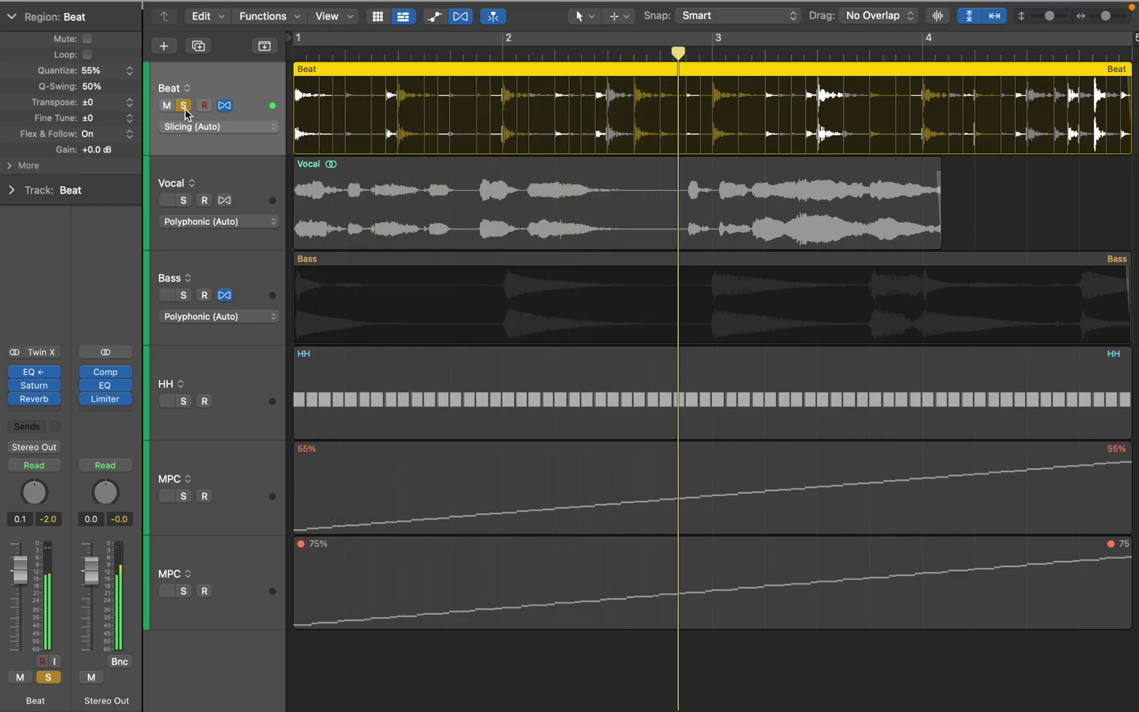
{"action": "key", "text": "space"}
{"action": "left_click", "coordinate": [184, 106]}
Make a groove template from the 75% MPC region.
{"action": "left_click", "coordinate": [330, 577]}
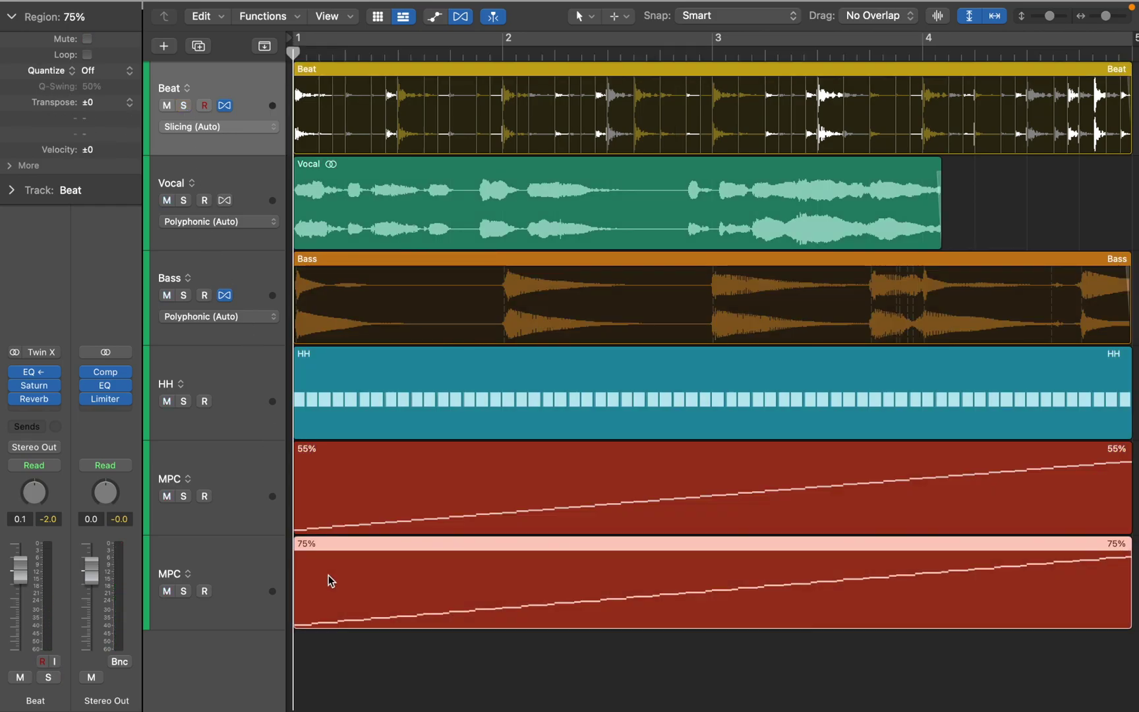
{"action": "left_click", "coordinate": [271, 575]}
{"action": "left_click", "coordinate": [99, 70]}
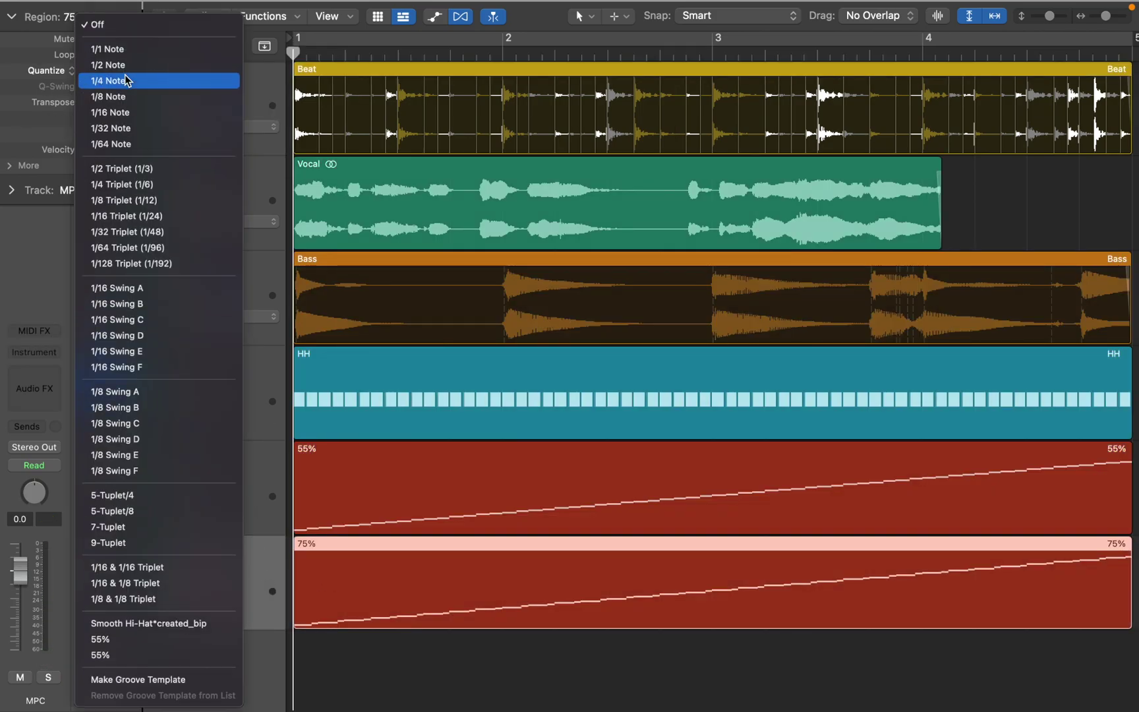
{"action": "key", "text": "Escape"}
Requantize the Beat region to the 75% groove template.
{"action": "left_click", "coordinate": [273, 96]}
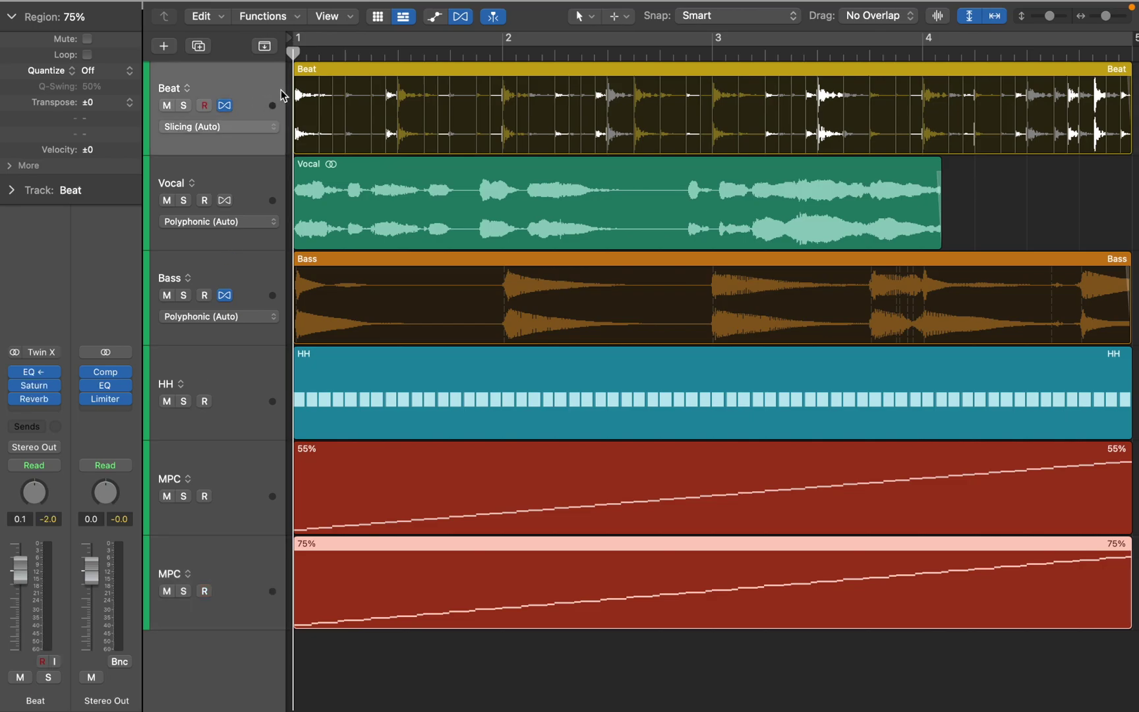
{"action": "left_click", "coordinate": [318, 68]}
{"action": "left_click", "coordinate": [99, 70]}
{"action": "left_click", "coordinate": [125, 68]}
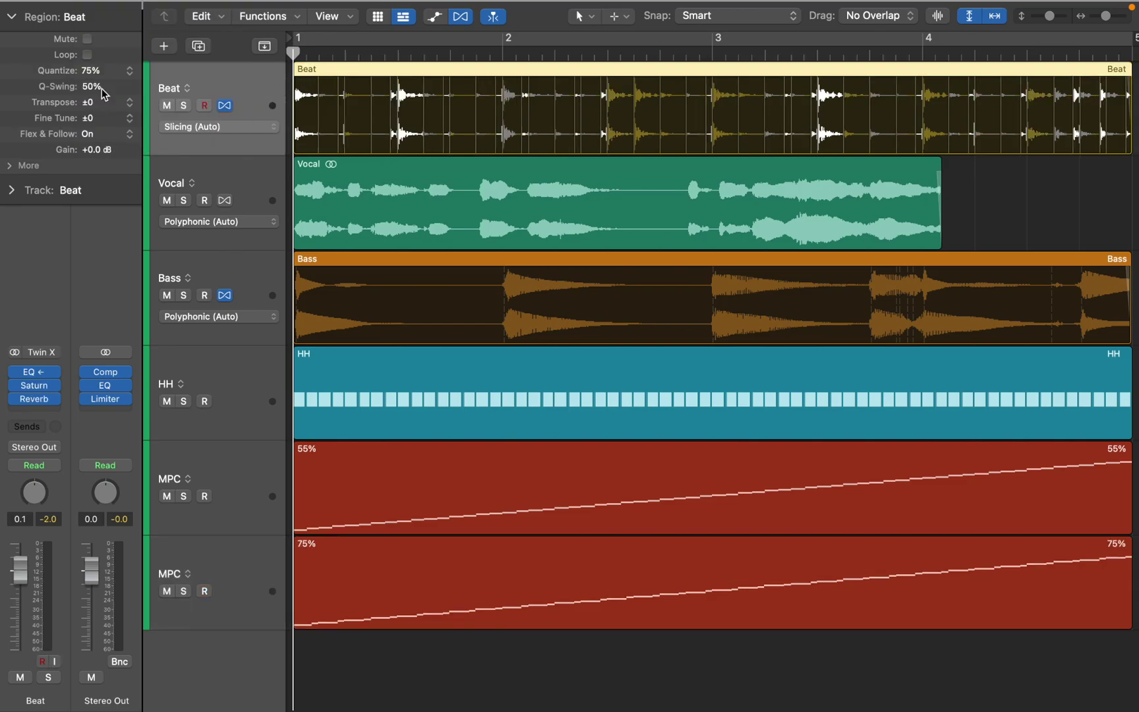
Solo Beat and play the 75% groove, then return to bar 1 and unsolo.
{"action": "left_click", "coordinate": [184, 106]}
{"action": "key", "text": "space"}
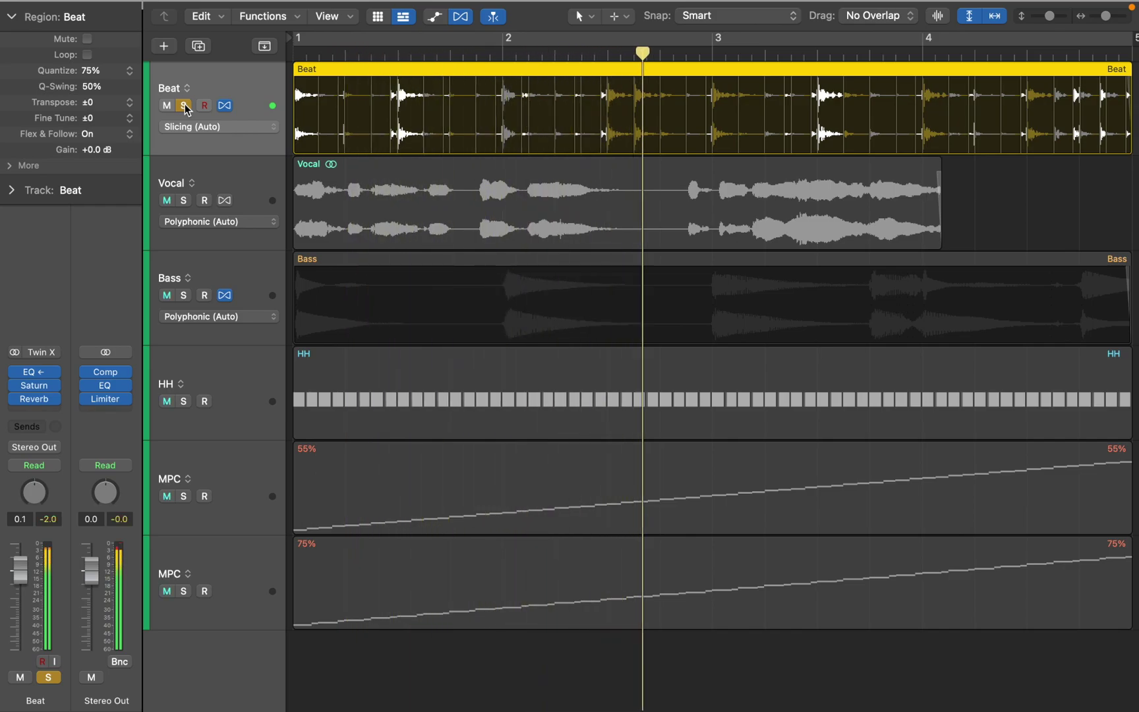
{"action": "key", "text": "space"}
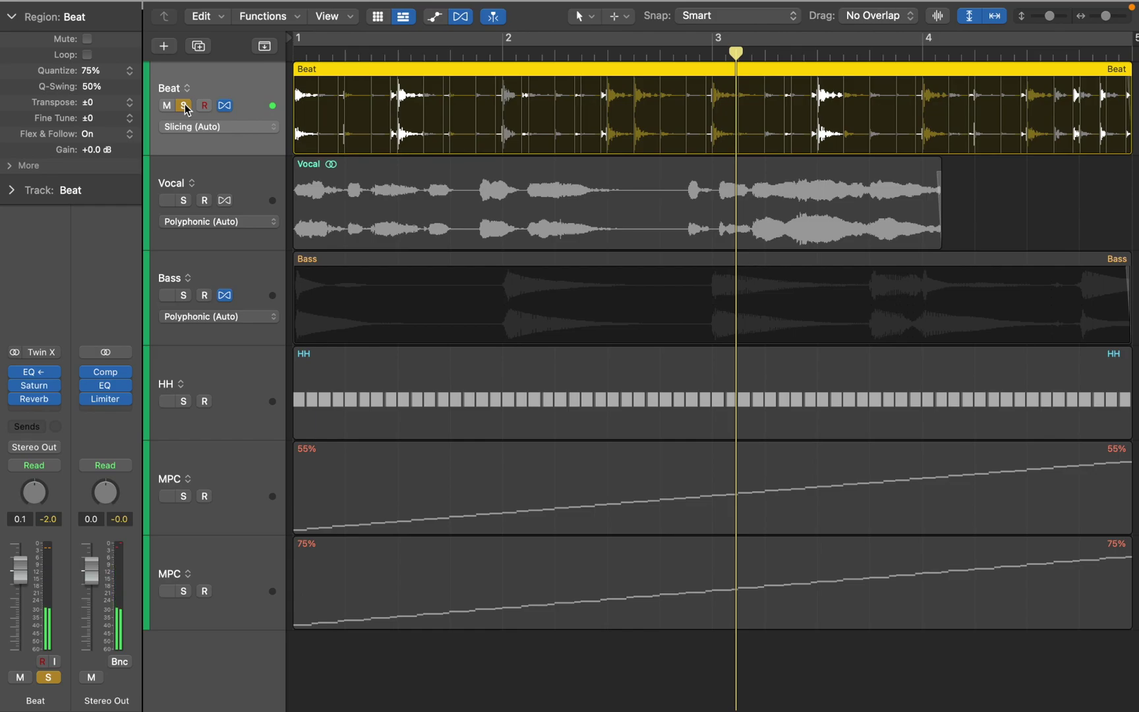
{"action": "key", "text": "Return"}
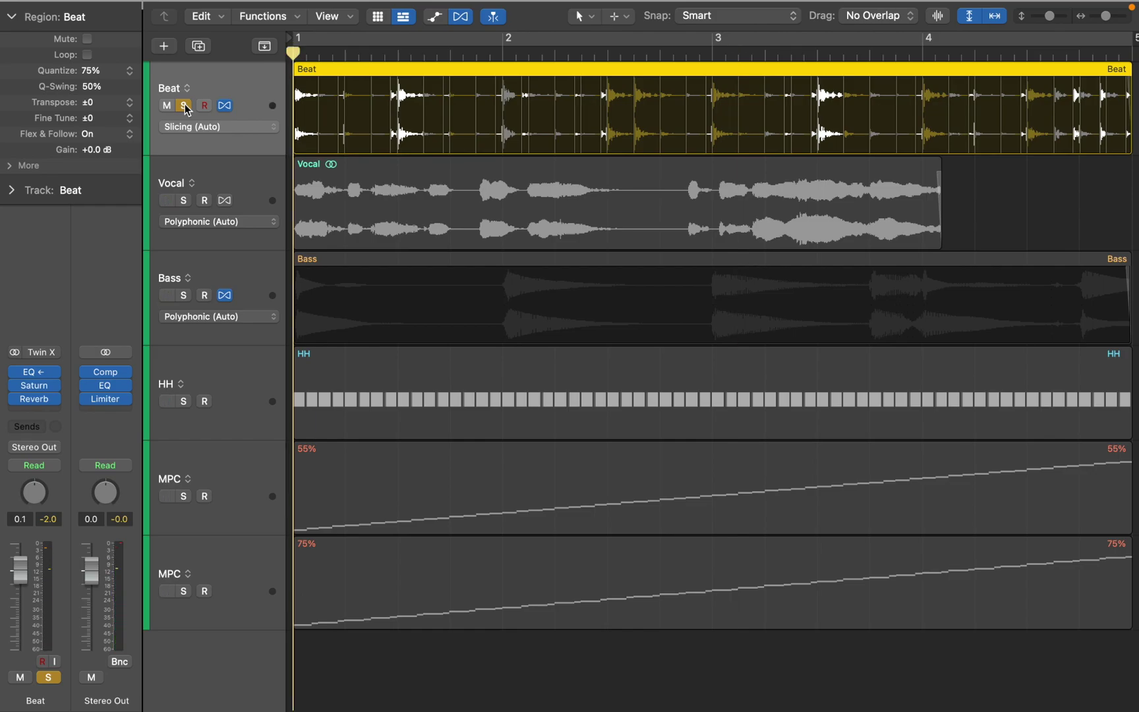
{"action": "left_click", "coordinate": [183, 105]}
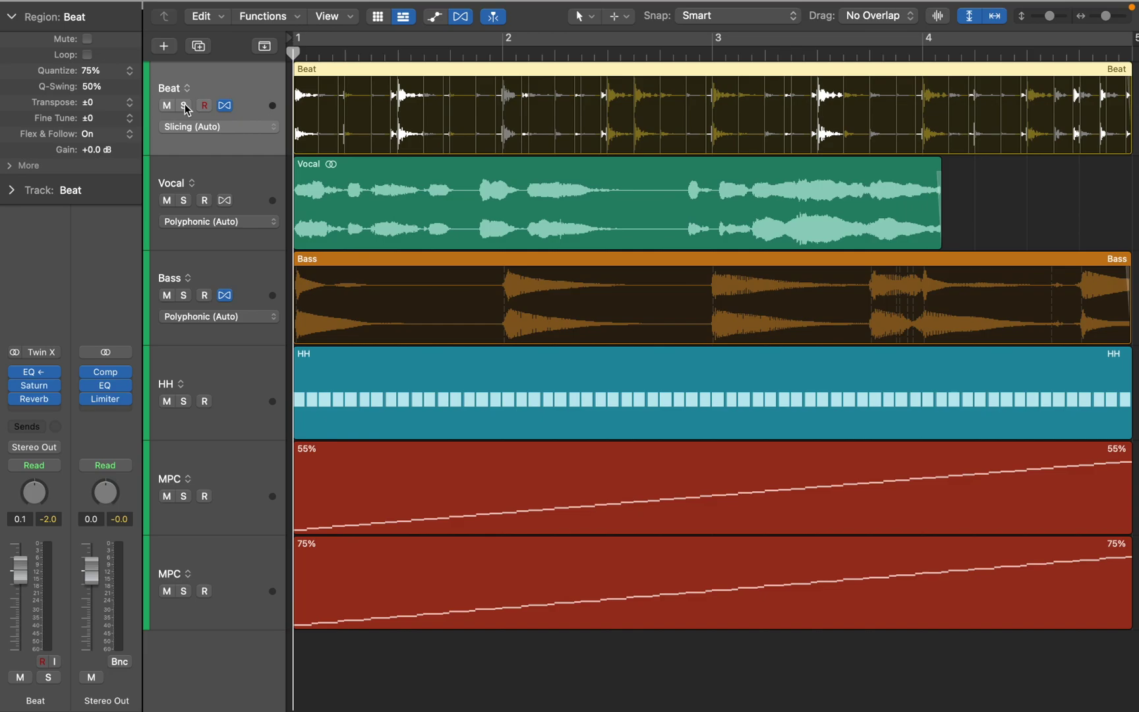
Hide the Inspector, make 55% MPC the groove track with HH and Beat following, and play.
{"action": "key", "text": "i"}
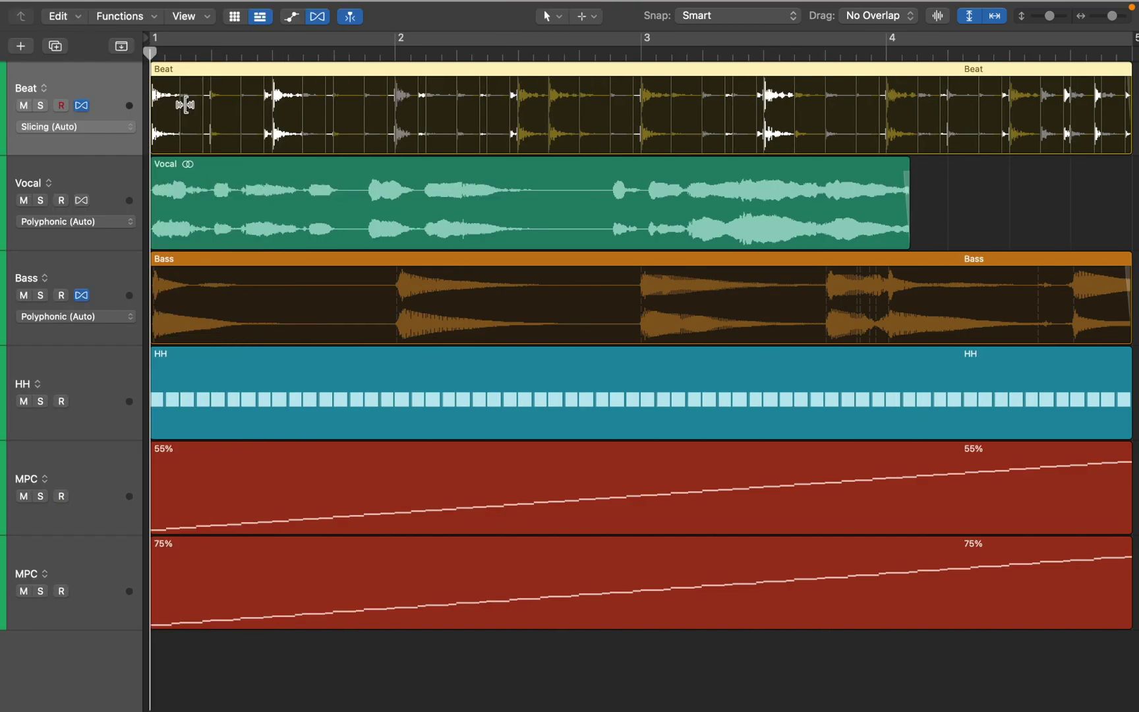
{"action": "left_click", "coordinate": [7, 491]}
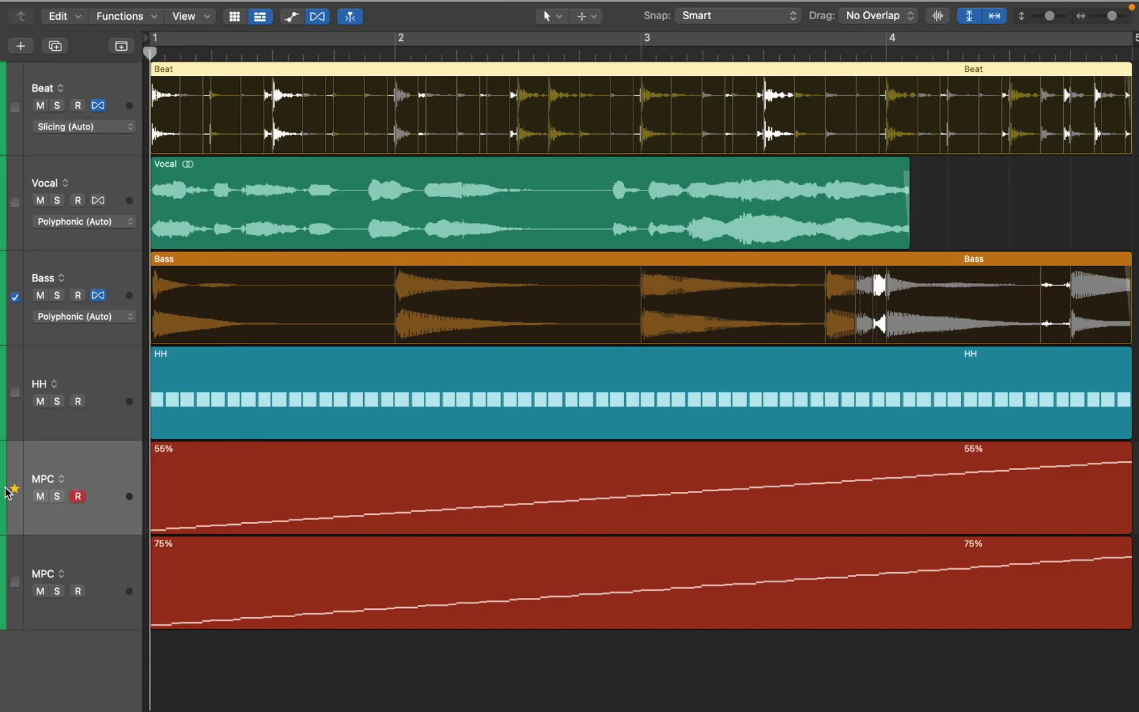
{"action": "left_click", "coordinate": [15, 393]}
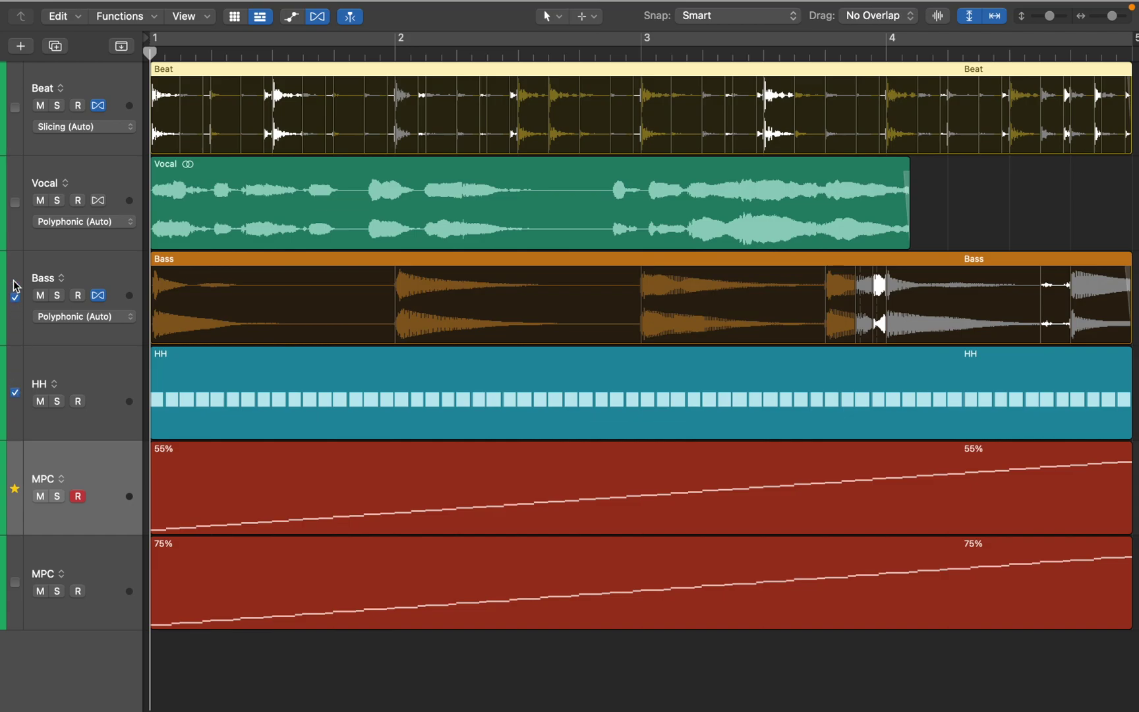
{"action": "left_click", "coordinate": [15, 108]}
{"action": "key", "text": "space"}
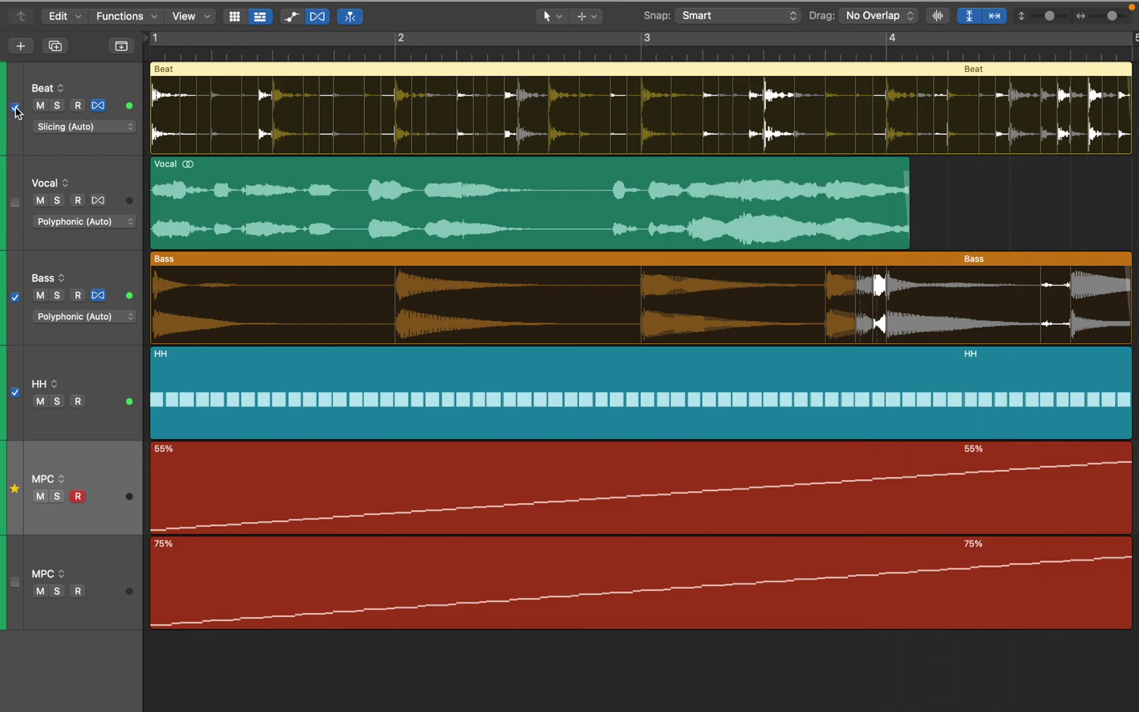
Switch the groove track to 75% MPC, play through bar 4, and return to the start.
{"action": "left_click", "coordinate": [9, 584]}
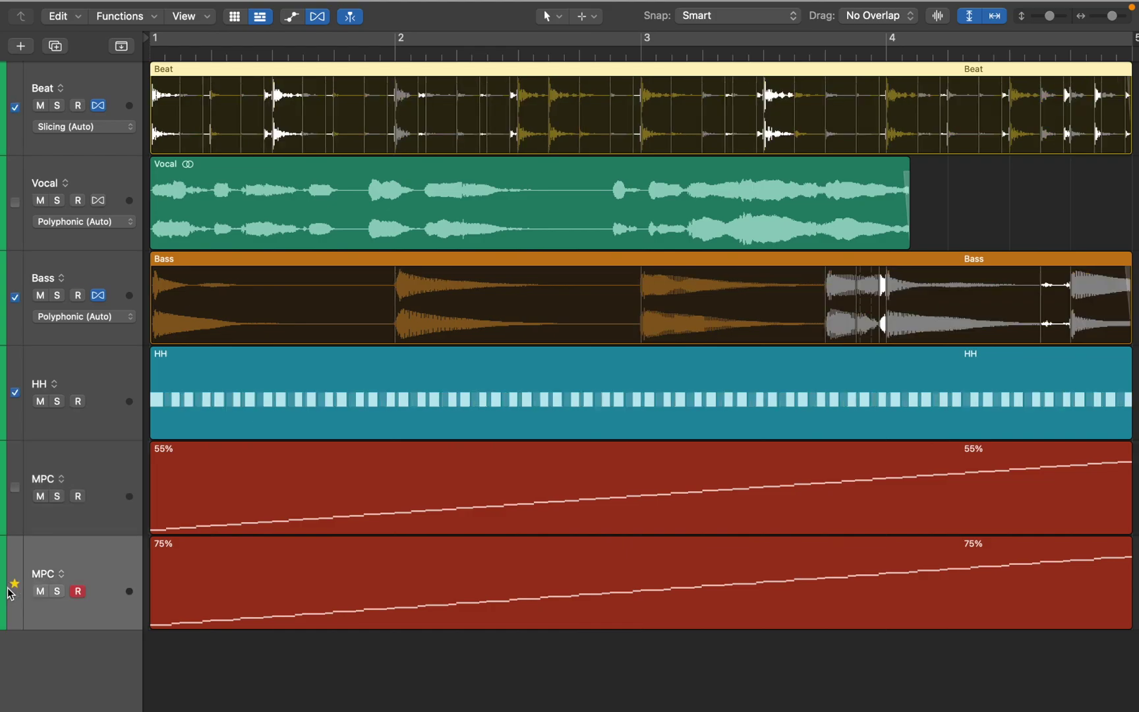
{"action": "key", "text": "space"}
{"action": "key", "text": "Return"}
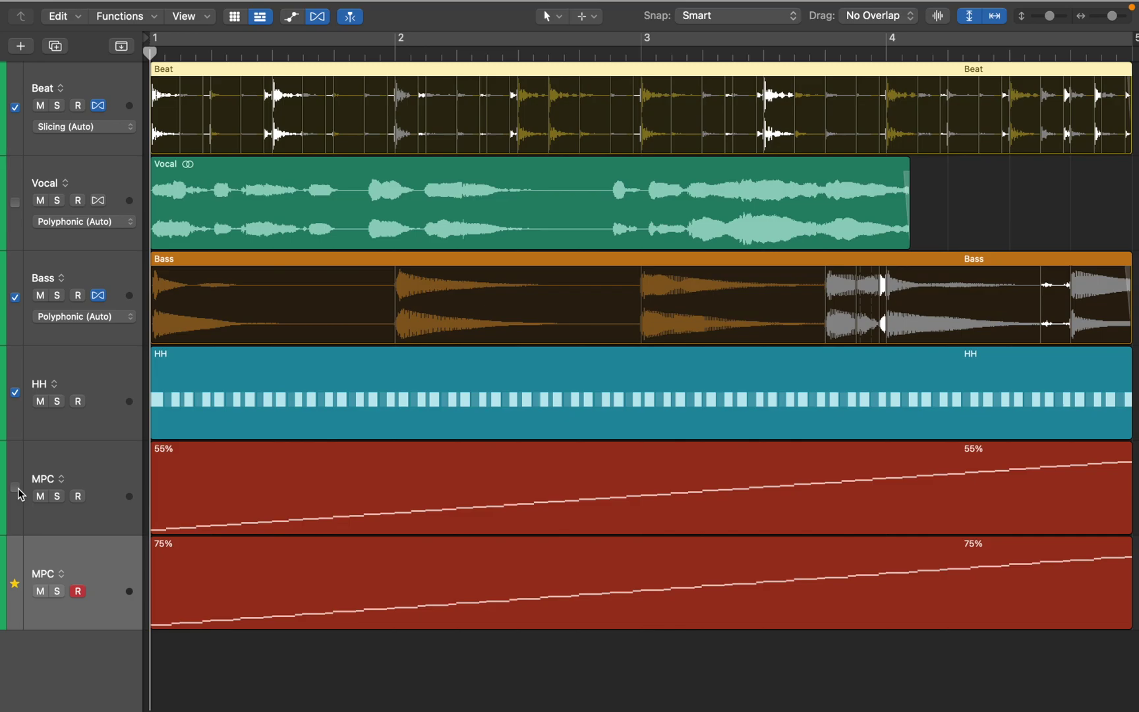